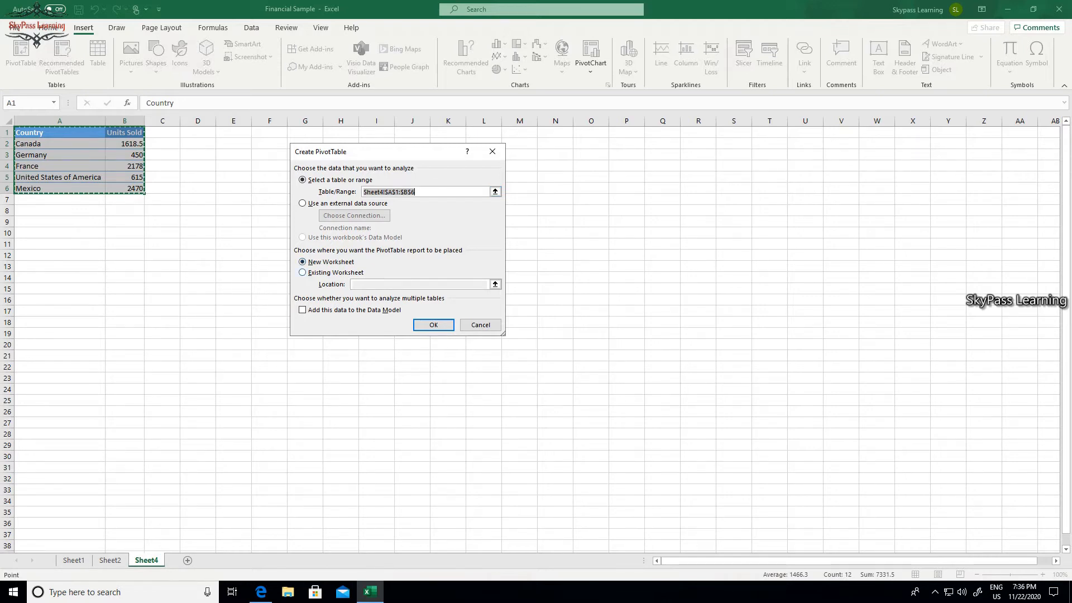
# Create a PivotTable from Sheet4's A1:B6 on a new worksheet, with Country as rows and Units Sold as values
pyautogui.hotkey('alt', 'e')
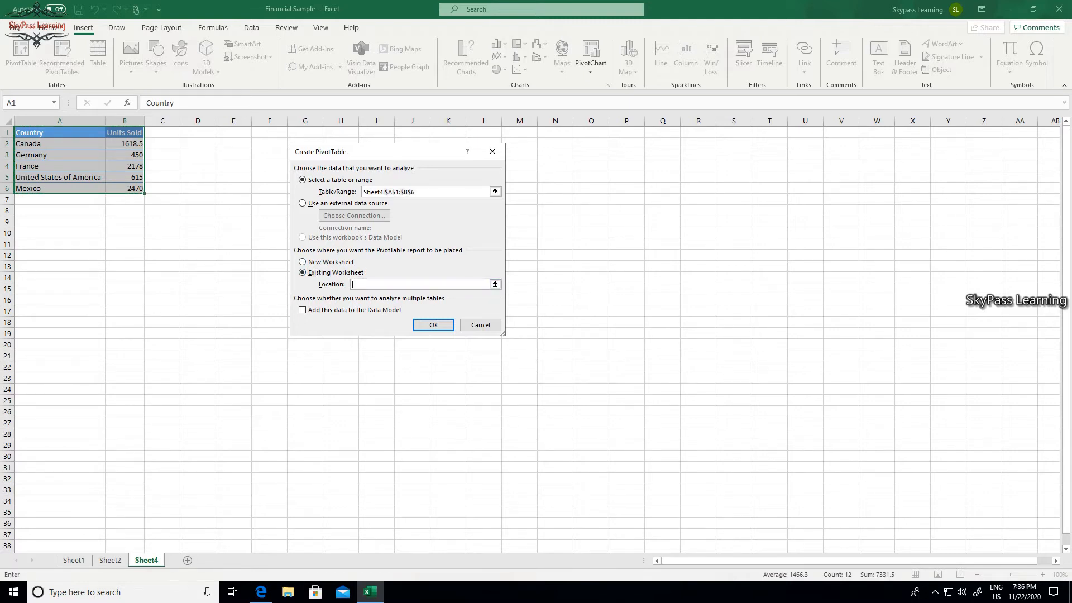
pyautogui.hotkey('alt', 'n')
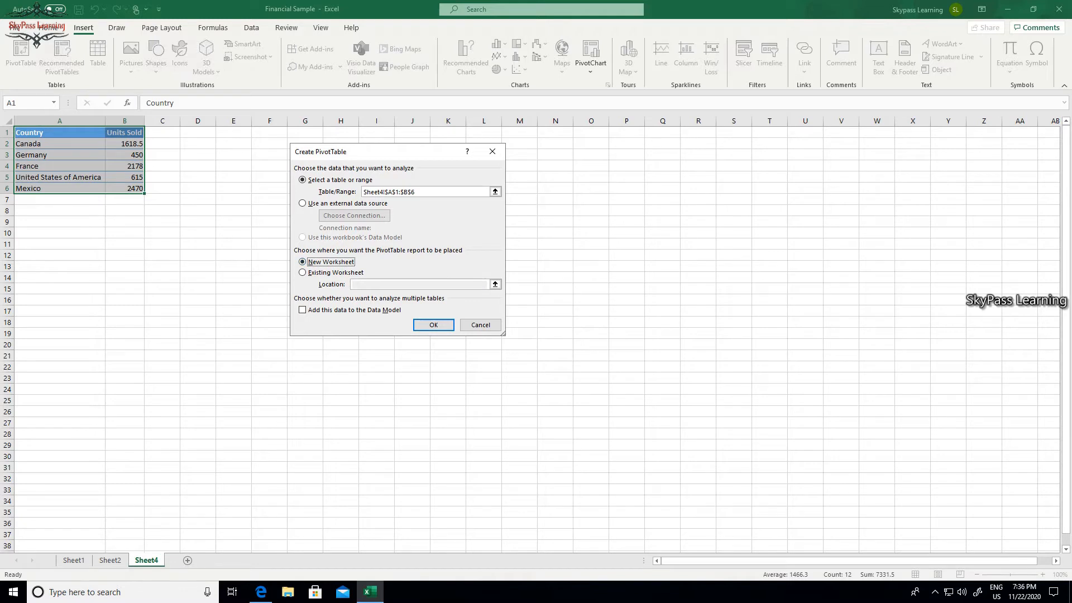
pyautogui.press('Return')
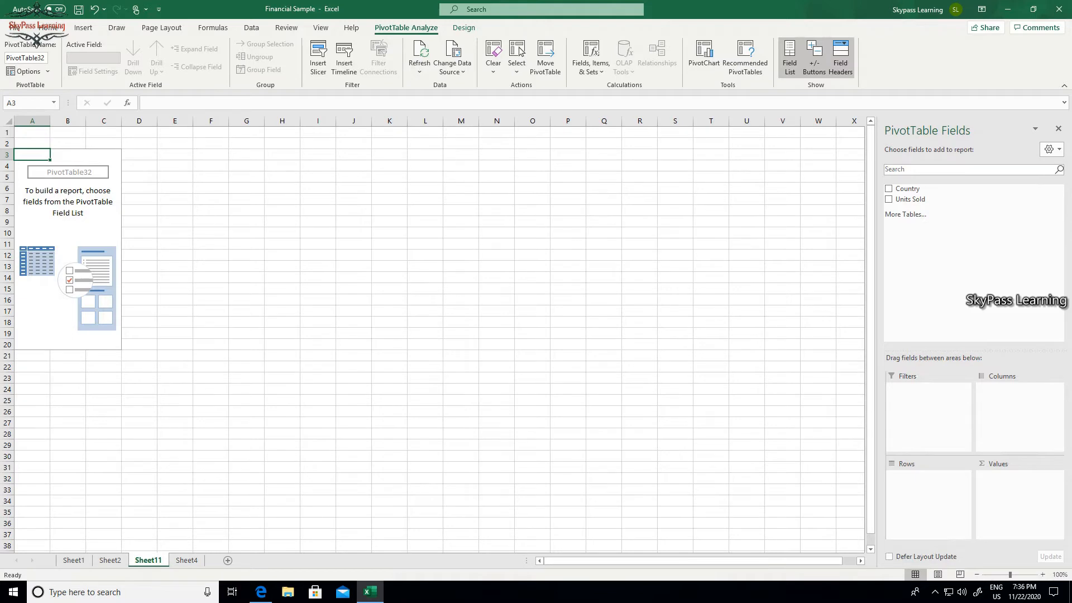
pyautogui.click(889, 189)
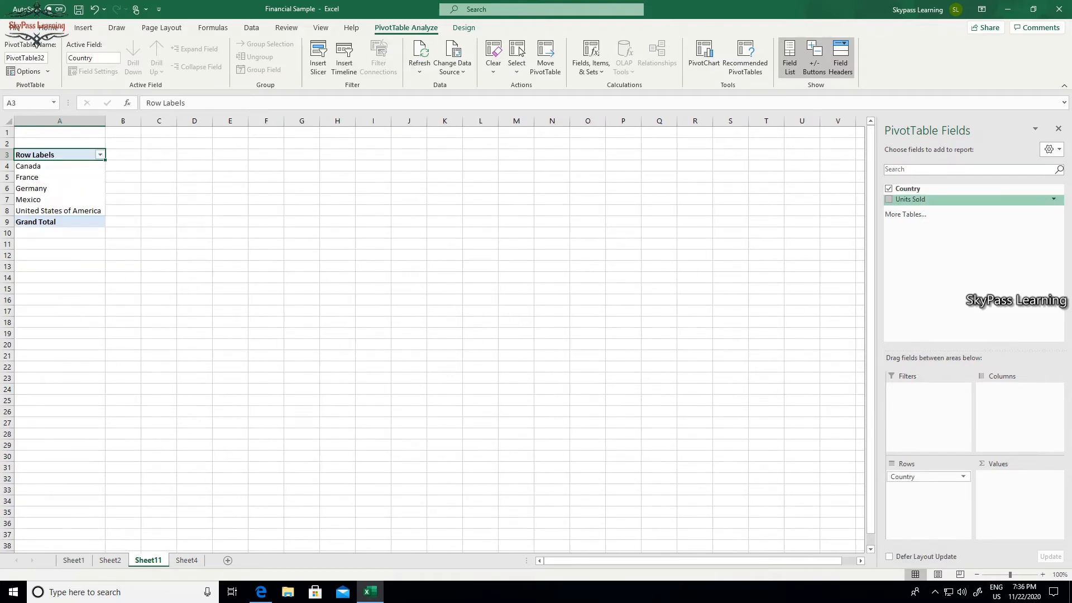
pyautogui.click(889, 199)
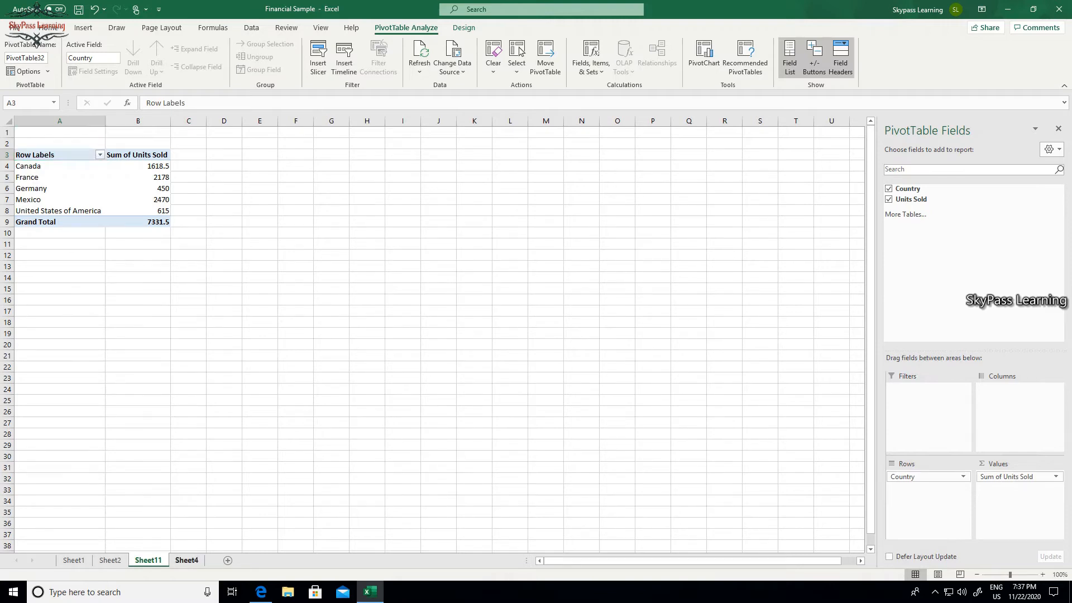
# Insert a PivotTable on a new worksheet from the Sheet2 data in A1:D17
pyautogui.click(187, 560)
pyautogui.click(110, 560)
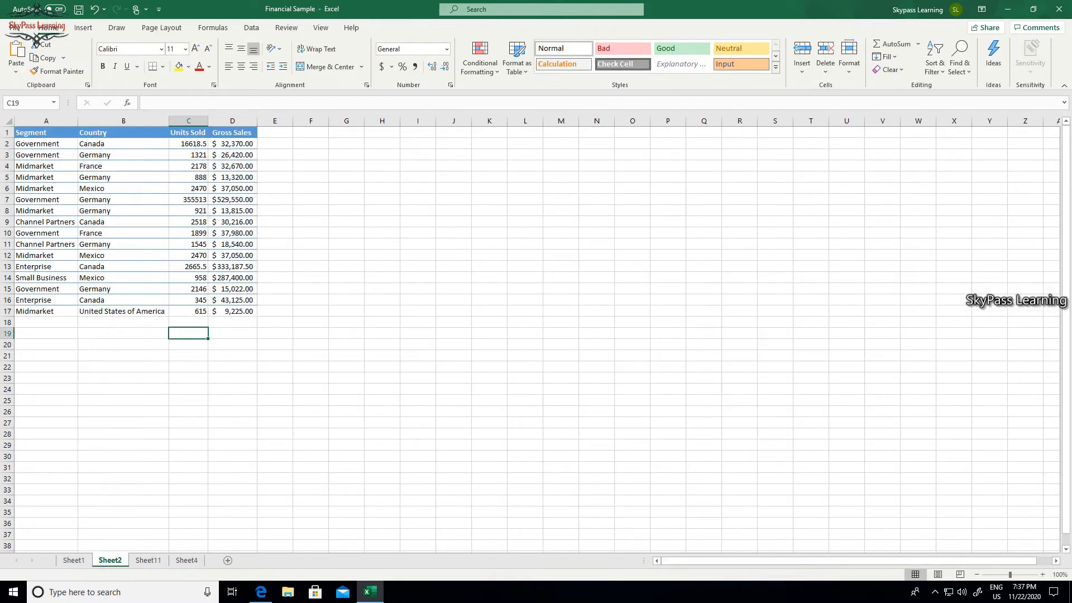
pyautogui.moveTo(33, 132); pyautogui.dragTo(234, 311)
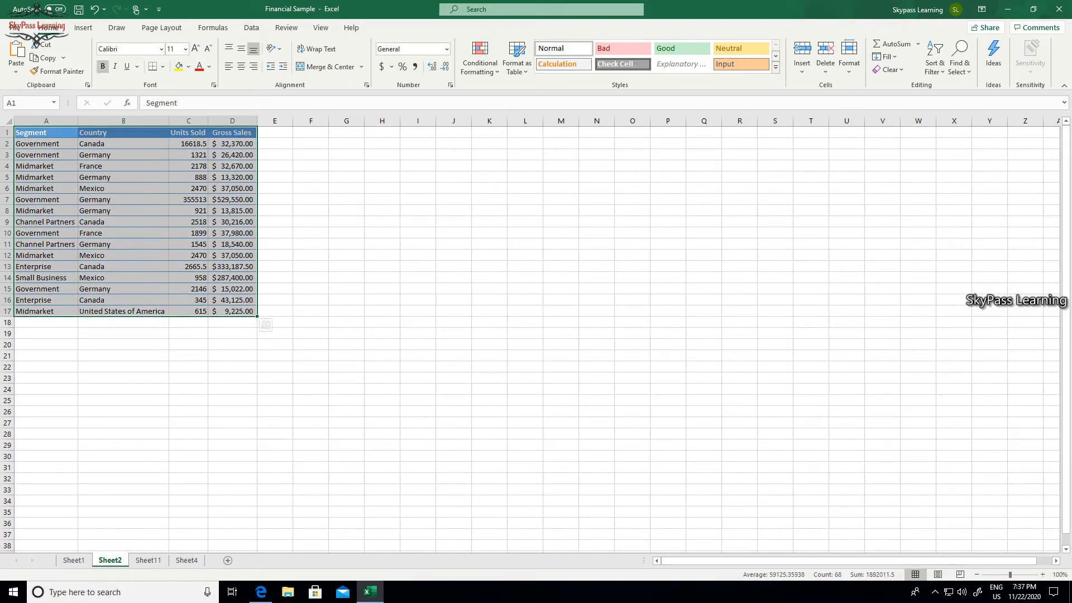
pyautogui.click(83, 27)
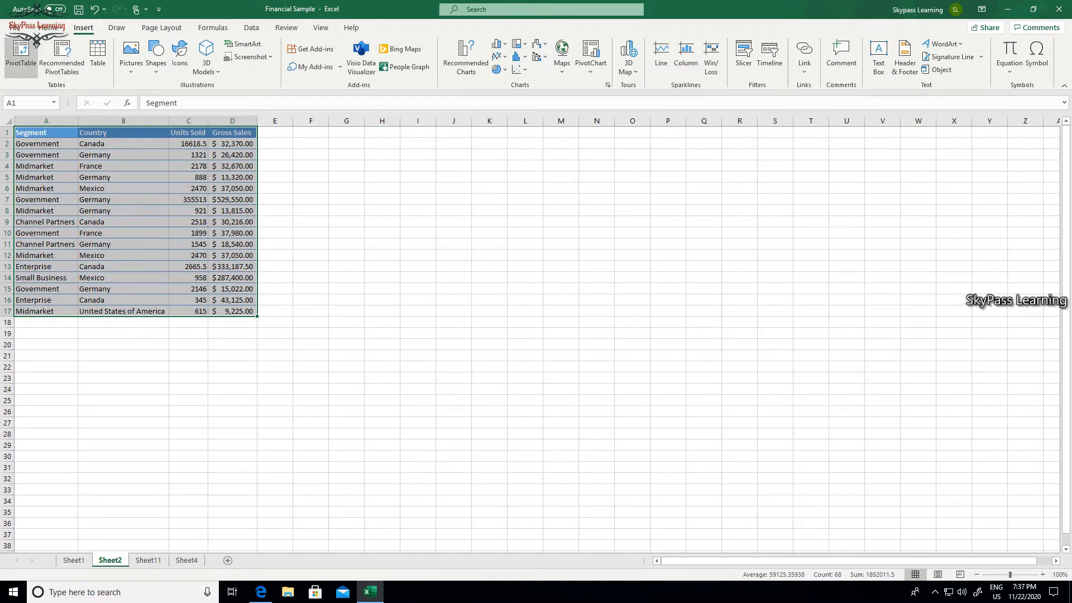
pyautogui.click(20, 53)
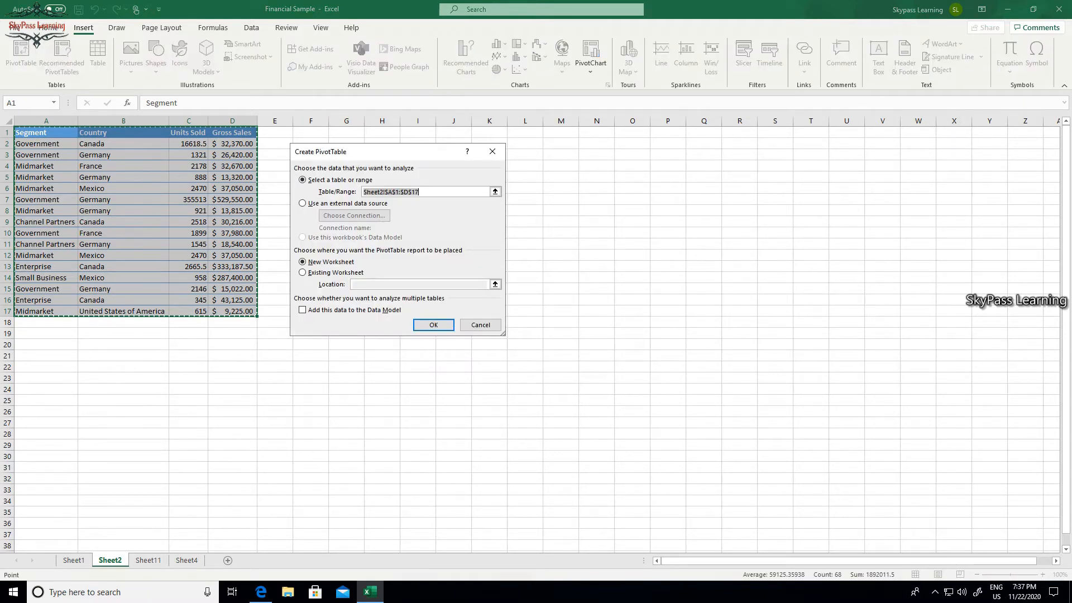
pyautogui.click(433, 325)
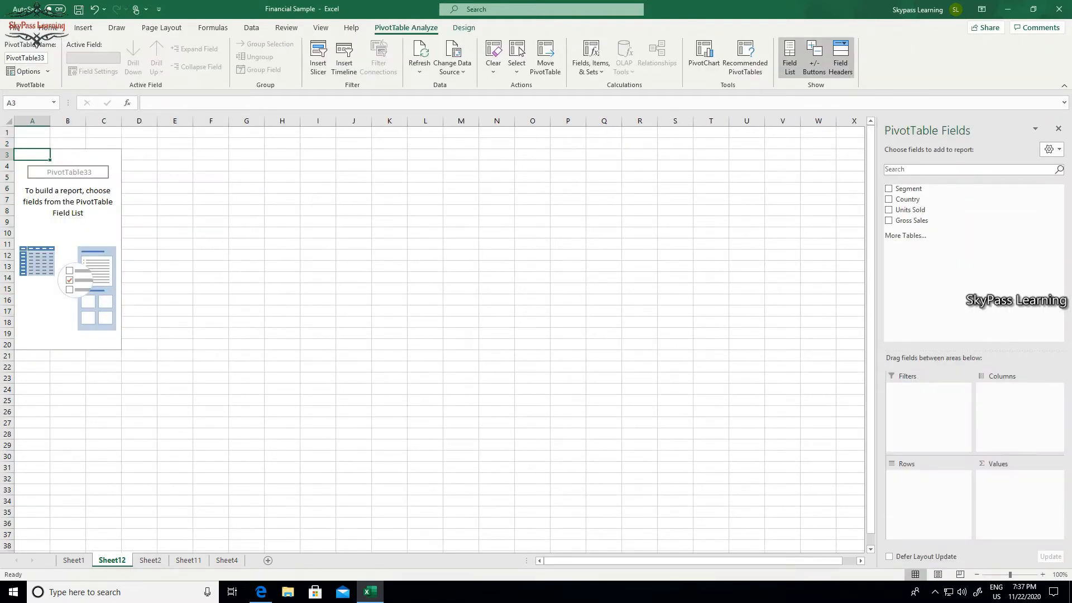
# Add Segment, Units Sold and Country to the new PivotTable, with Country nested under Segment in the rows
pyautogui.click(889, 189)
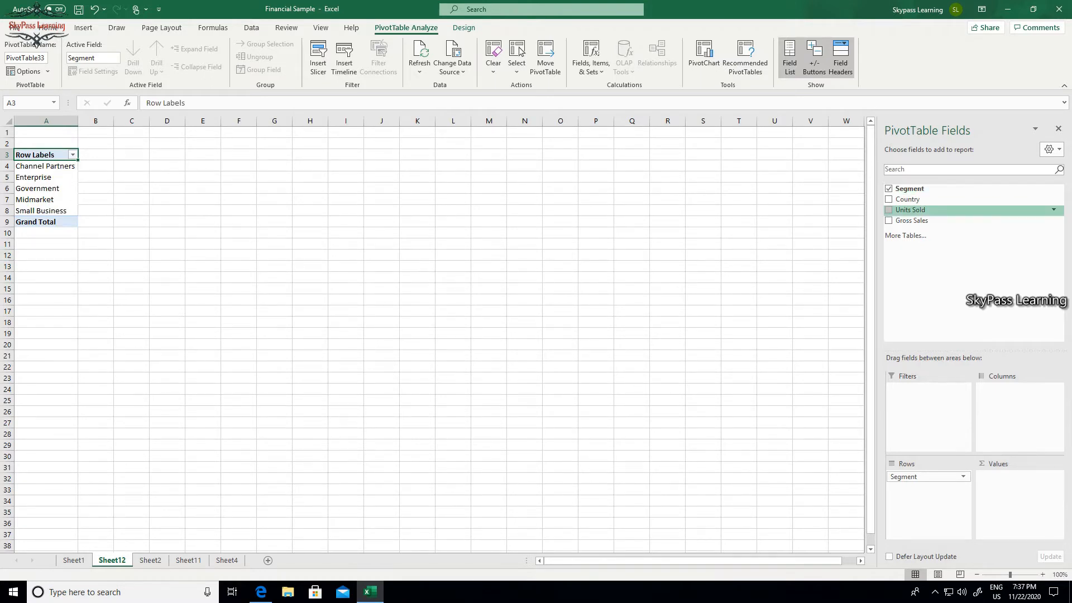
pyautogui.click(888, 210)
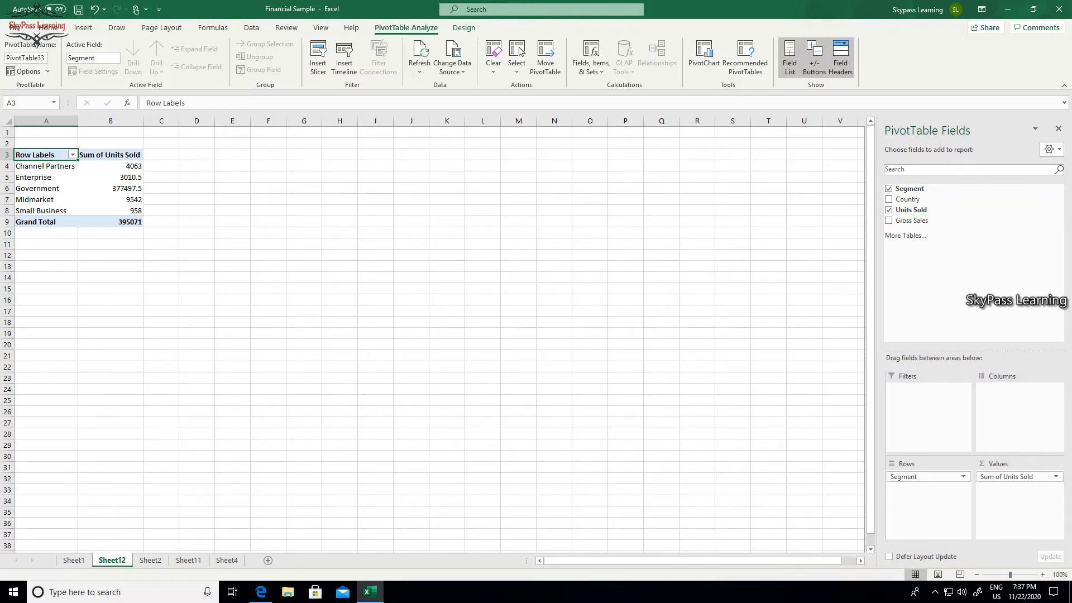
pyautogui.click(888, 200)
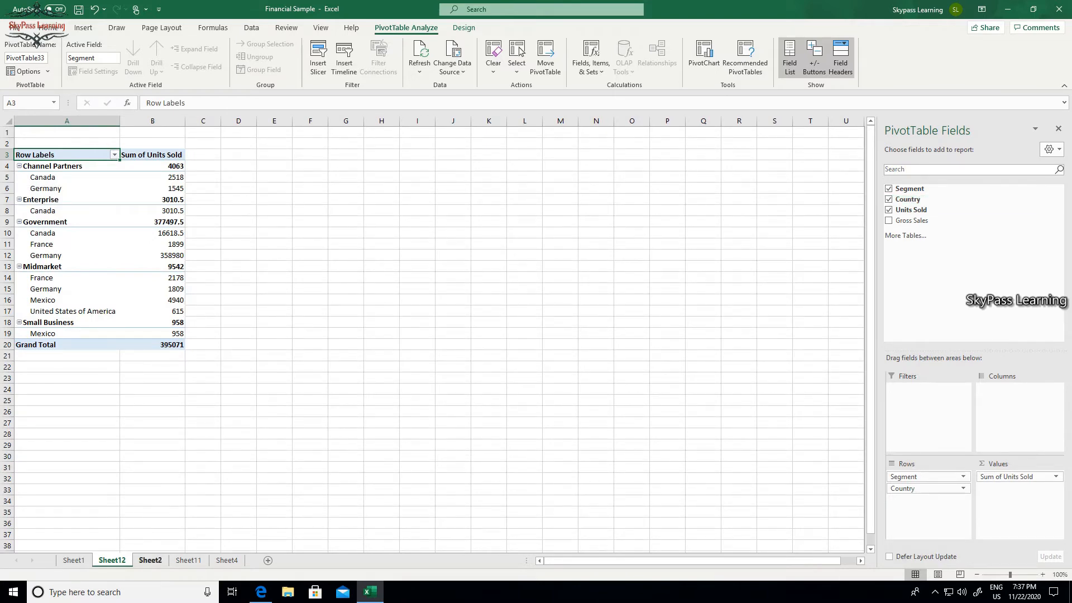
# Review the Sheet11 PivotTable and the Sheet2 source data, and add Gross Sales to the values of Sheet12's PivotTable
pyautogui.click(189, 560)
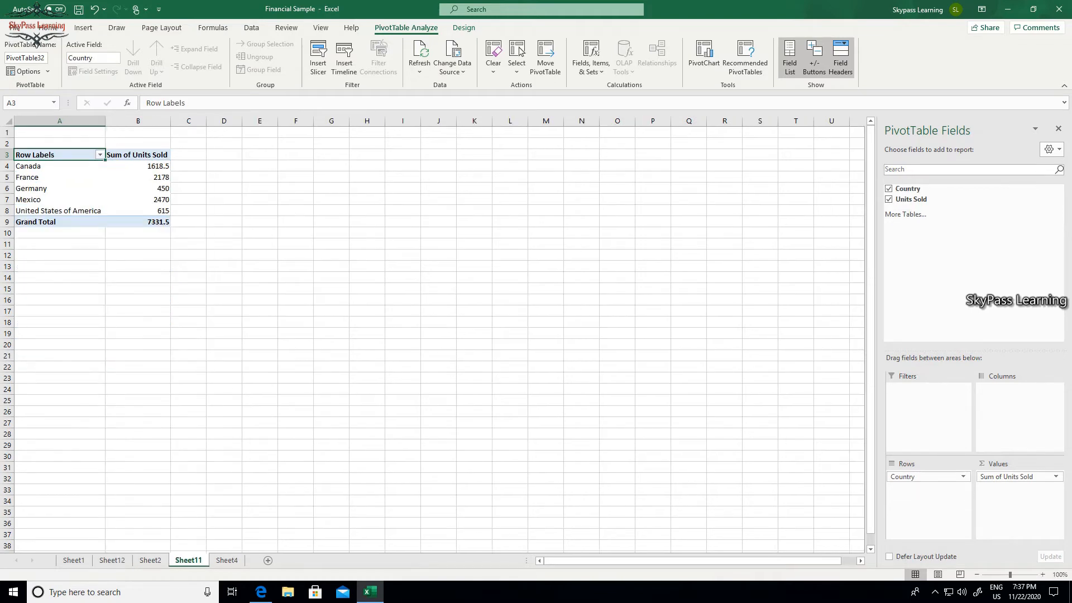
pyautogui.click(150, 560)
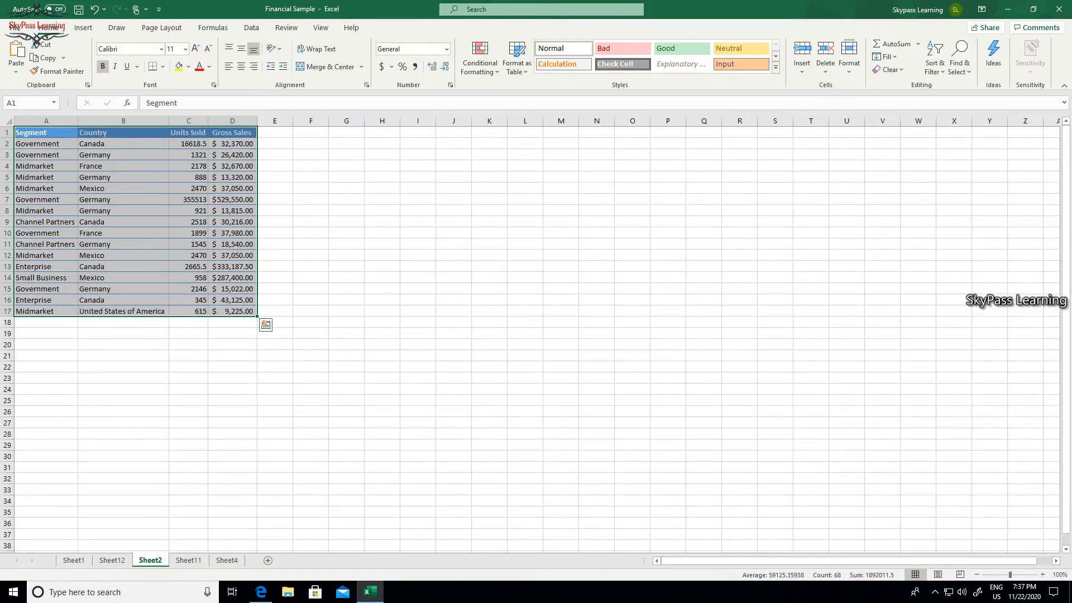
pyautogui.click(112, 560)
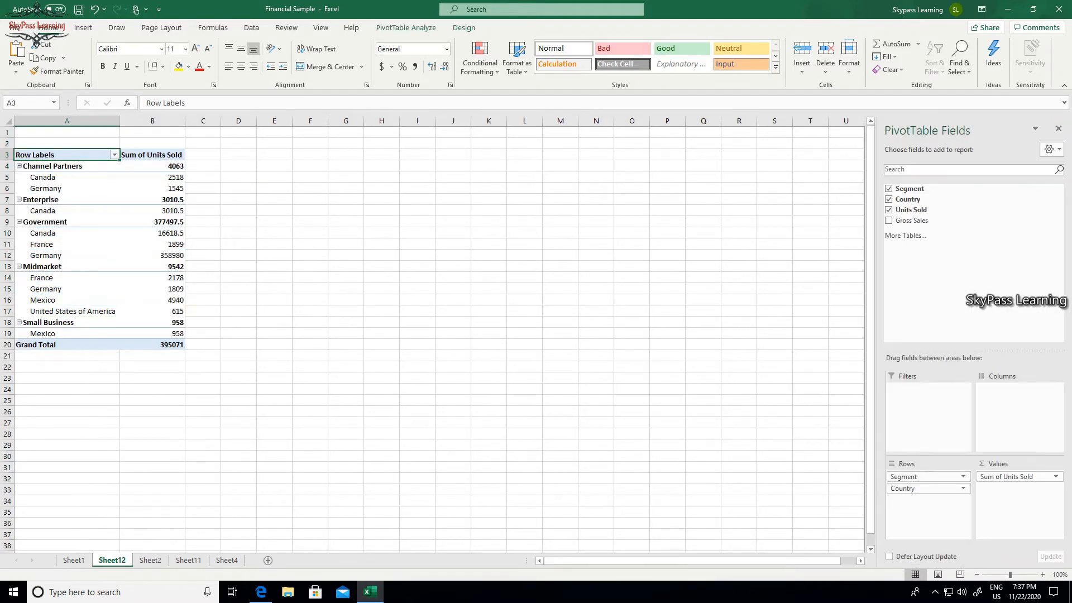
pyautogui.click(888, 220)
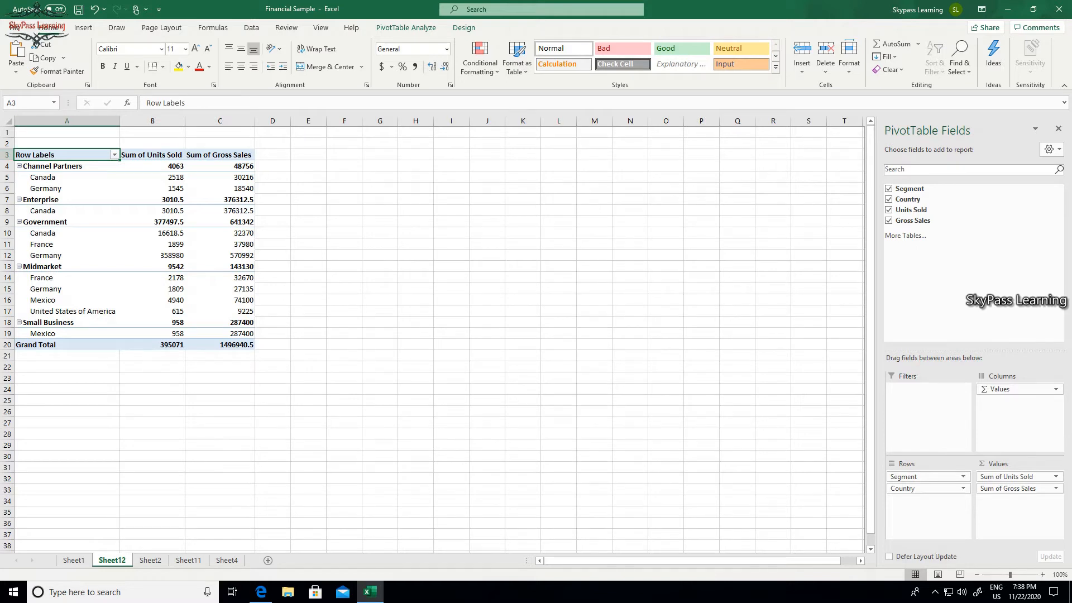
# Collapse the Channel Partners, Enterprise, Government, Midmarket and Small Business groups in the PivotTable
pyautogui.click(19, 166)
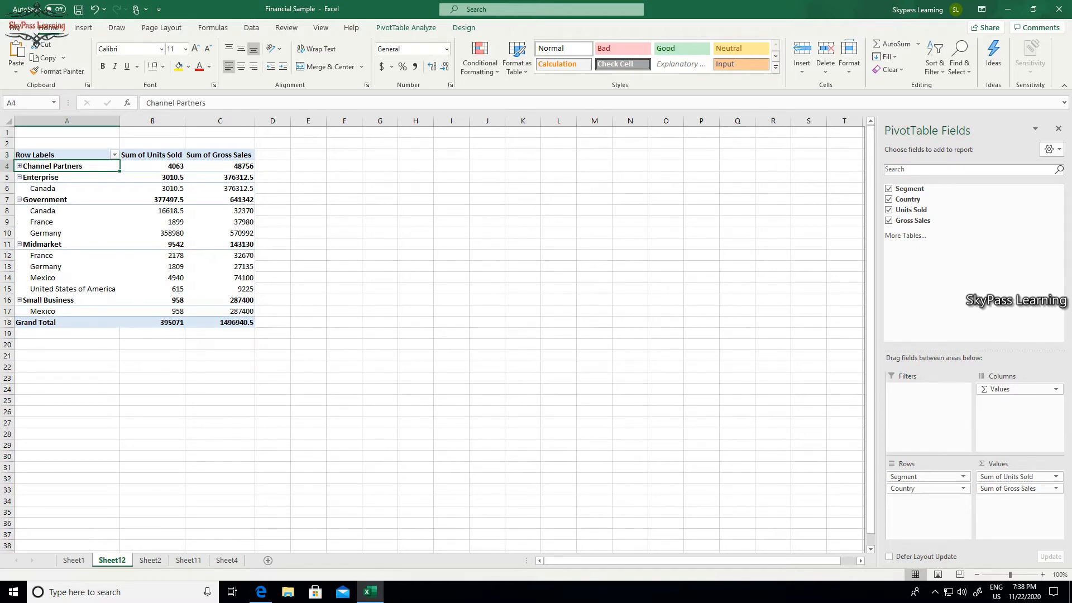
pyautogui.click(19, 177)
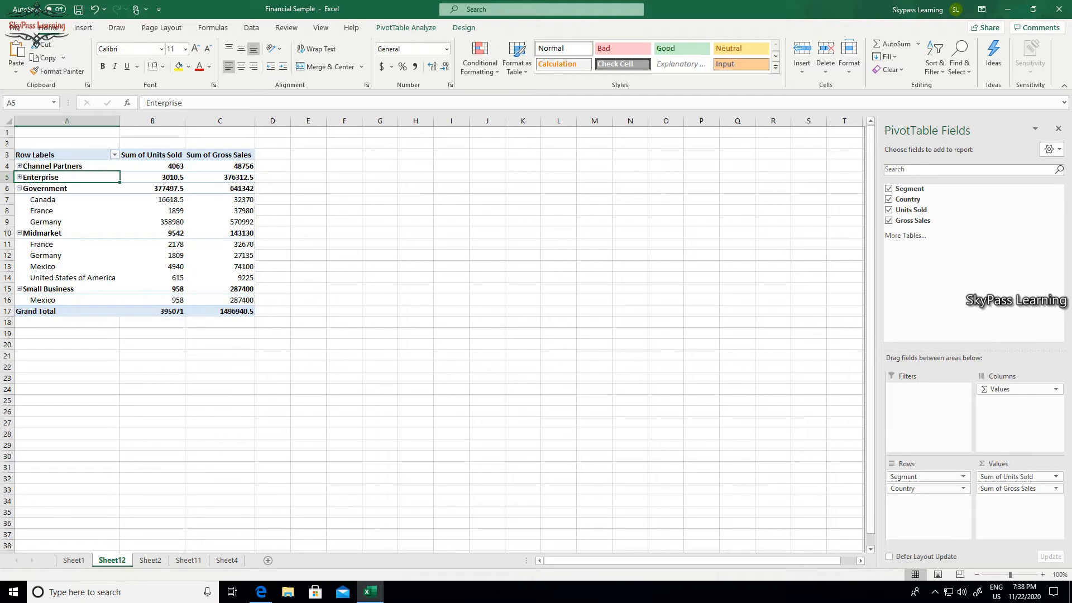
pyautogui.click(19, 189)
pyautogui.click(19, 199)
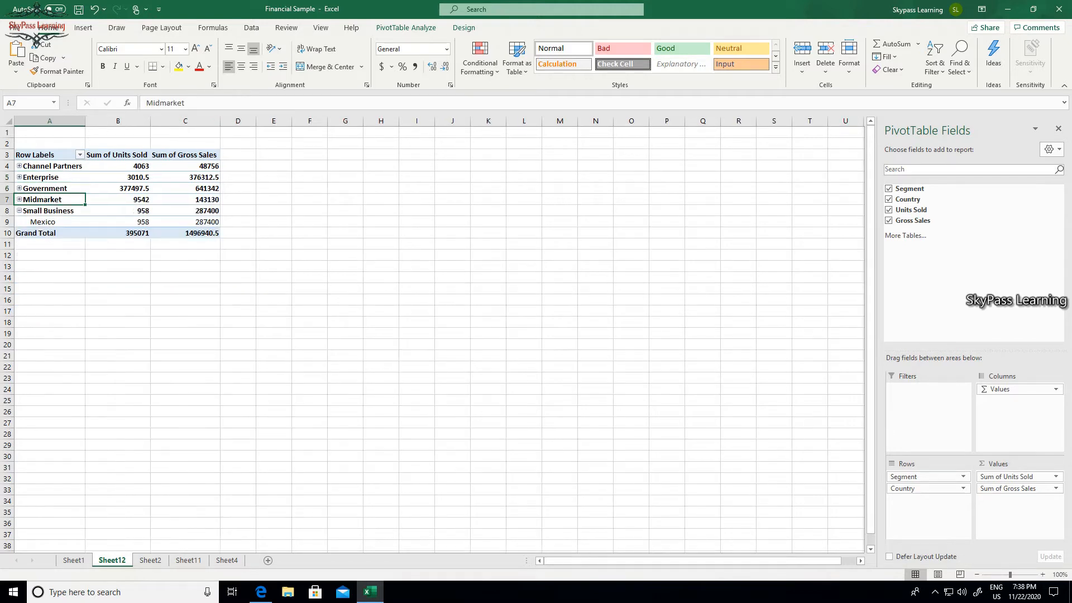
pyautogui.click(19, 210)
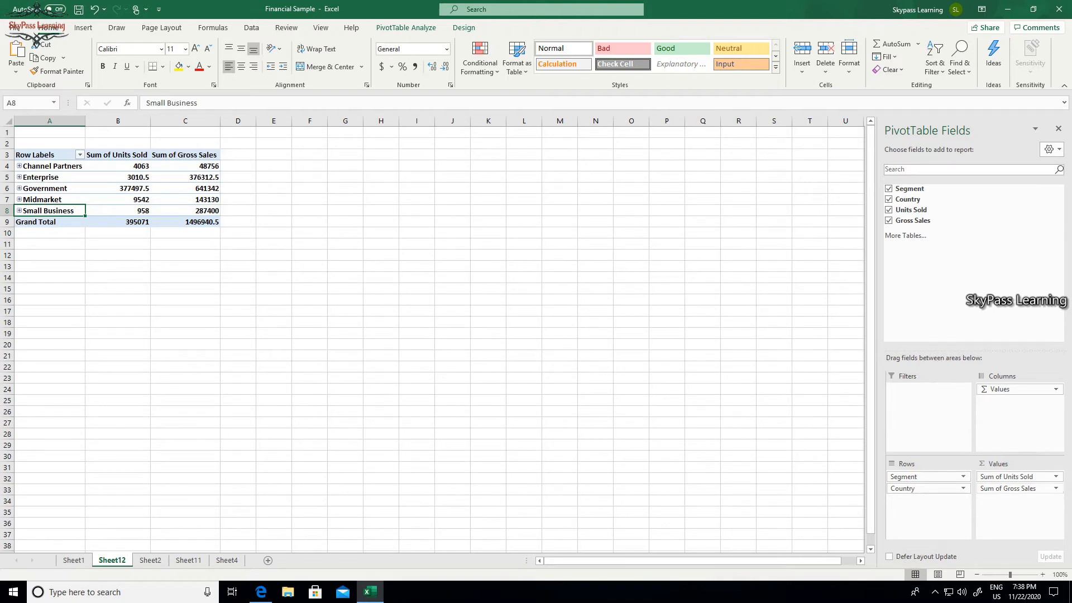
pyautogui.click(1056, 488)
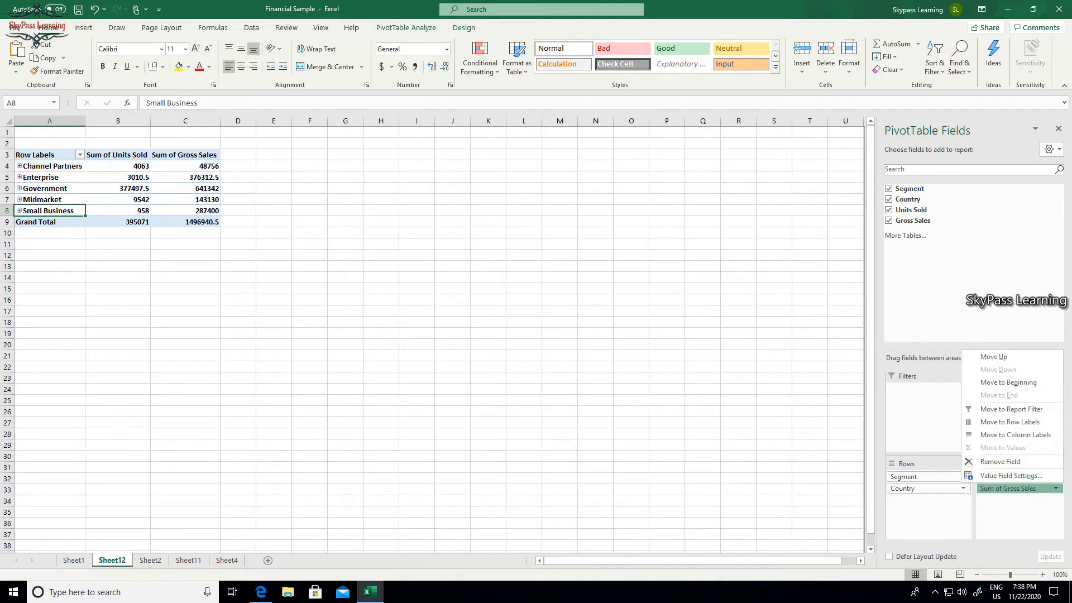
pyautogui.press('Escape')
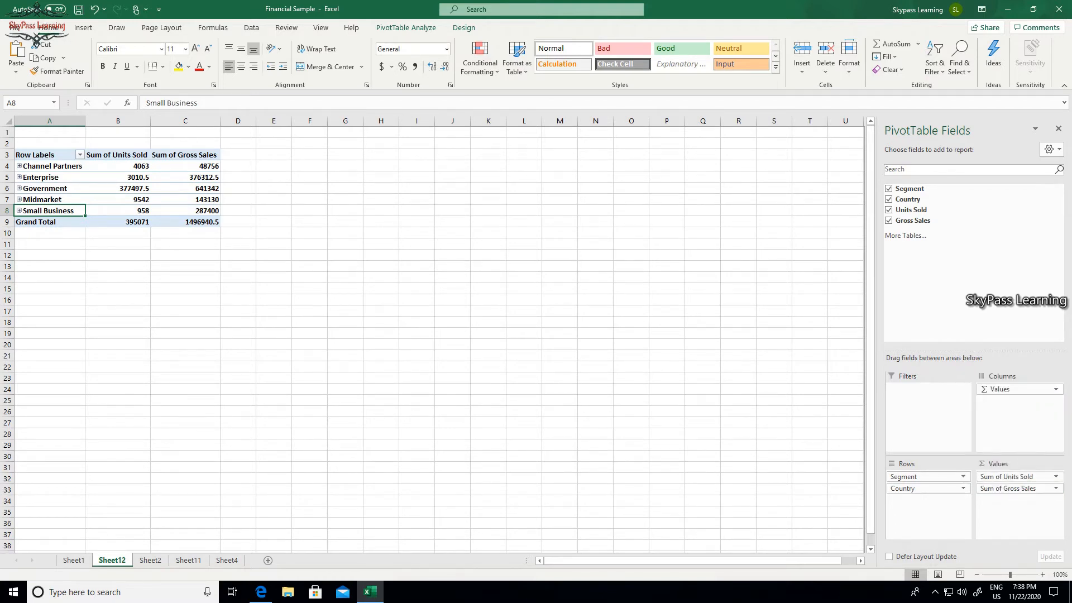
pyautogui.click(1057, 390)
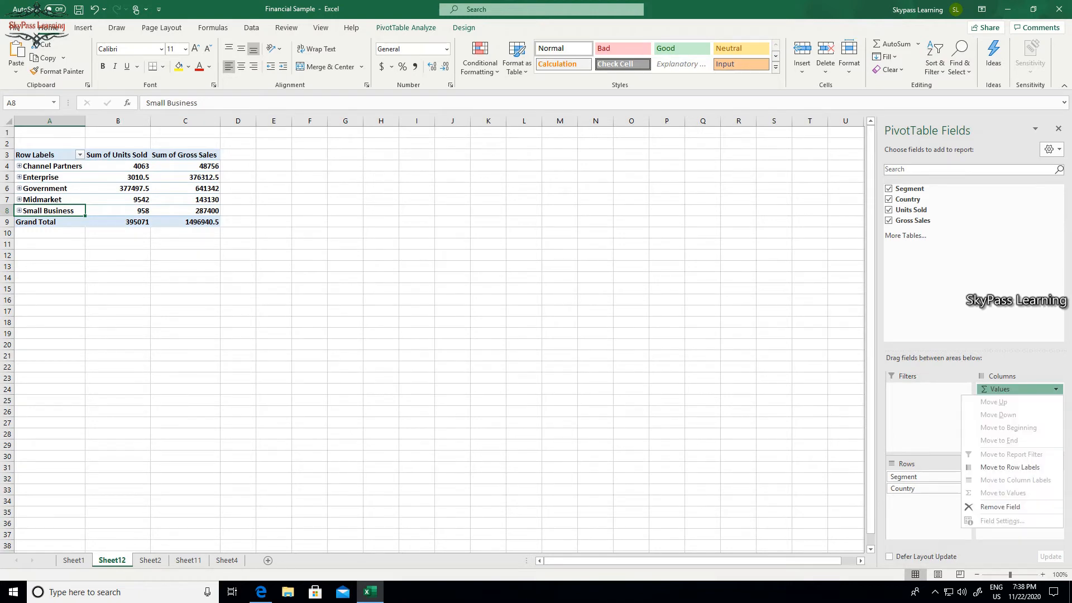
pyautogui.press('Escape')
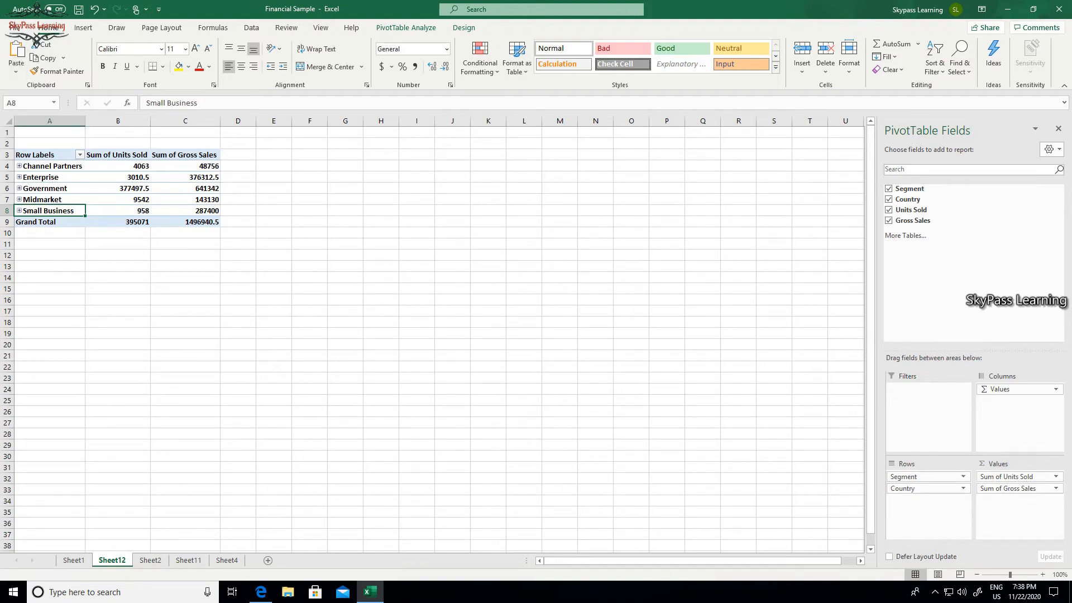
# Expand all five segment groups in the PivotTable, from Channel Partners to Small Business, to show their countries
pyautogui.click(19, 166)
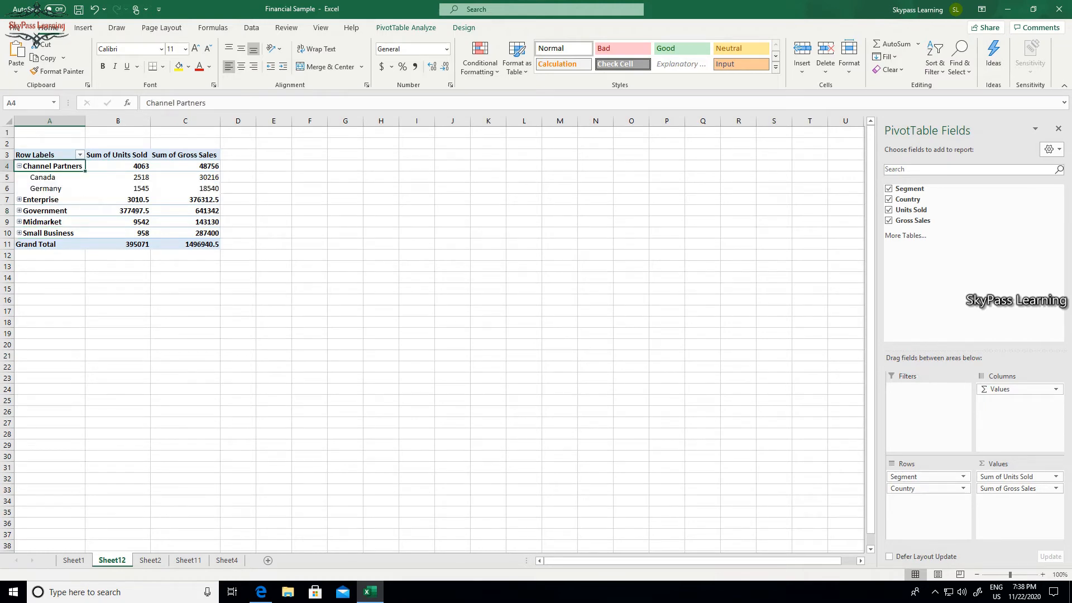
pyautogui.click(16, 199)
pyautogui.click(19, 200)
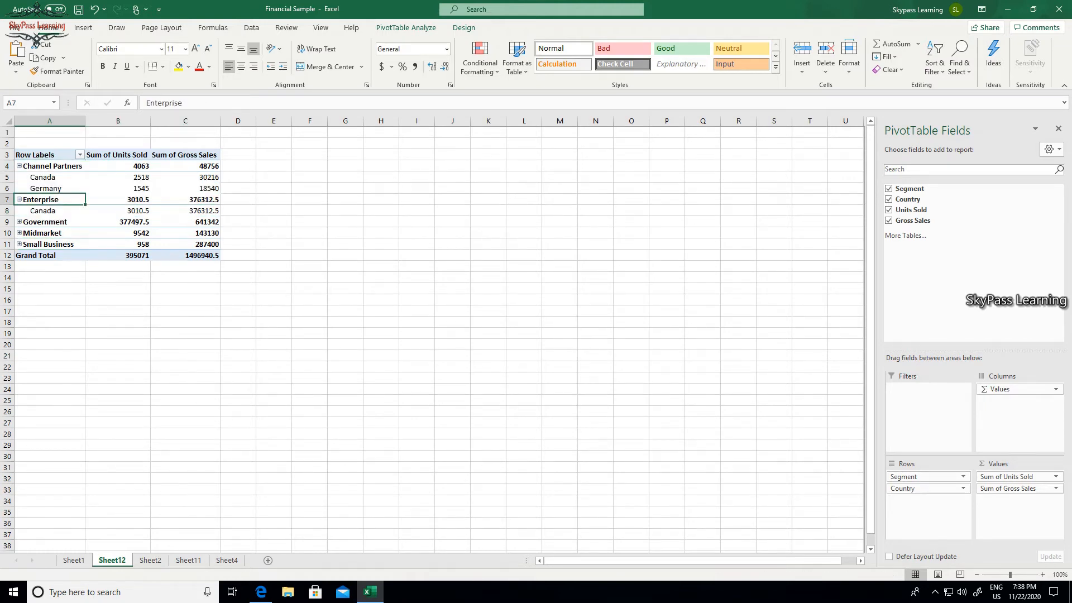
pyautogui.click(19, 222)
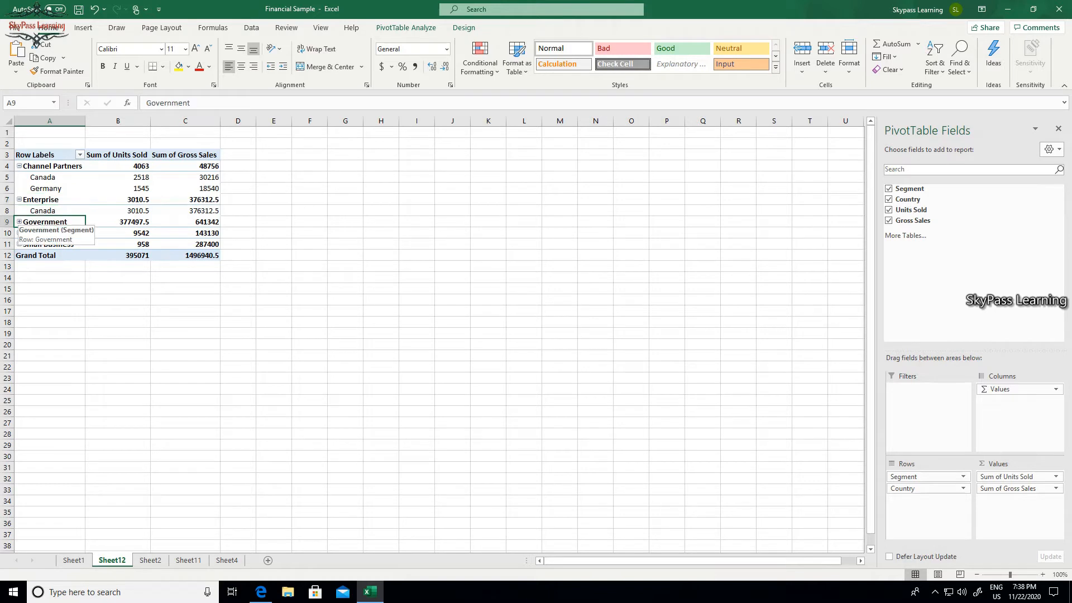
pyautogui.click(19, 222)
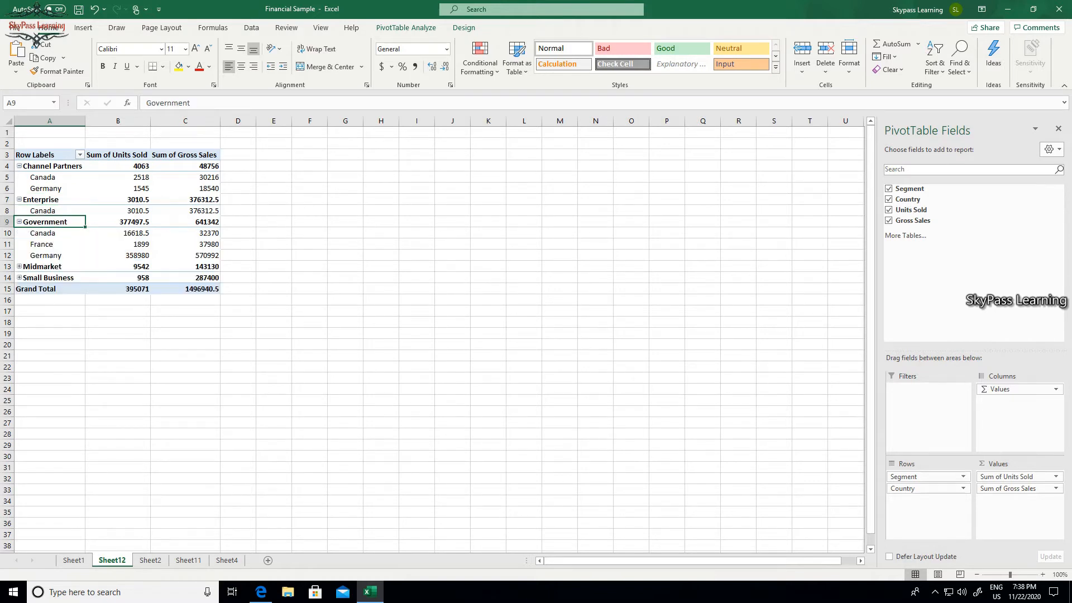
pyautogui.click(19, 267)
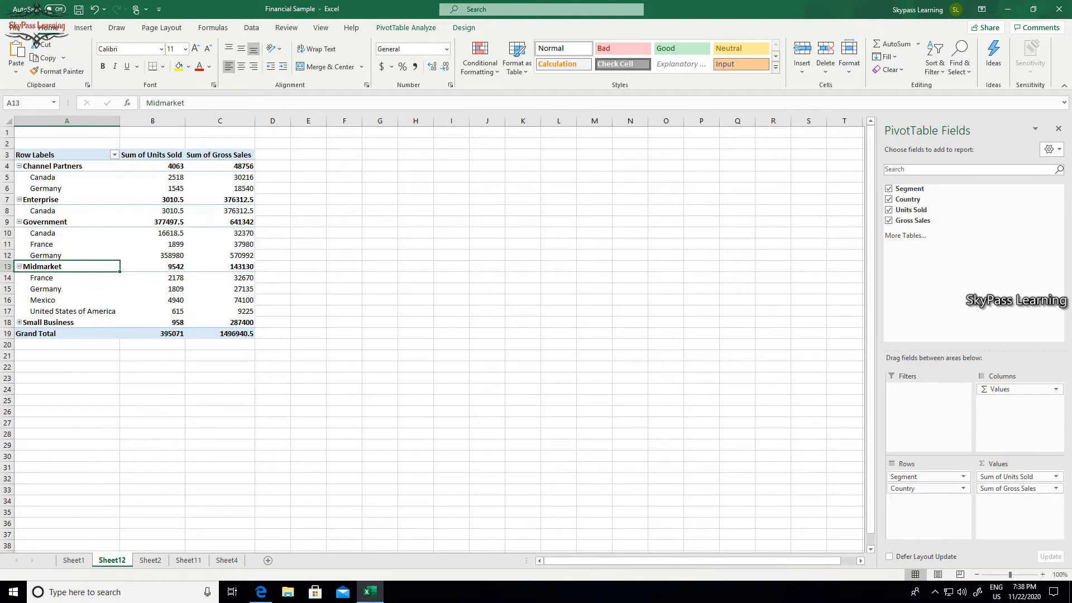
pyautogui.click(19, 322)
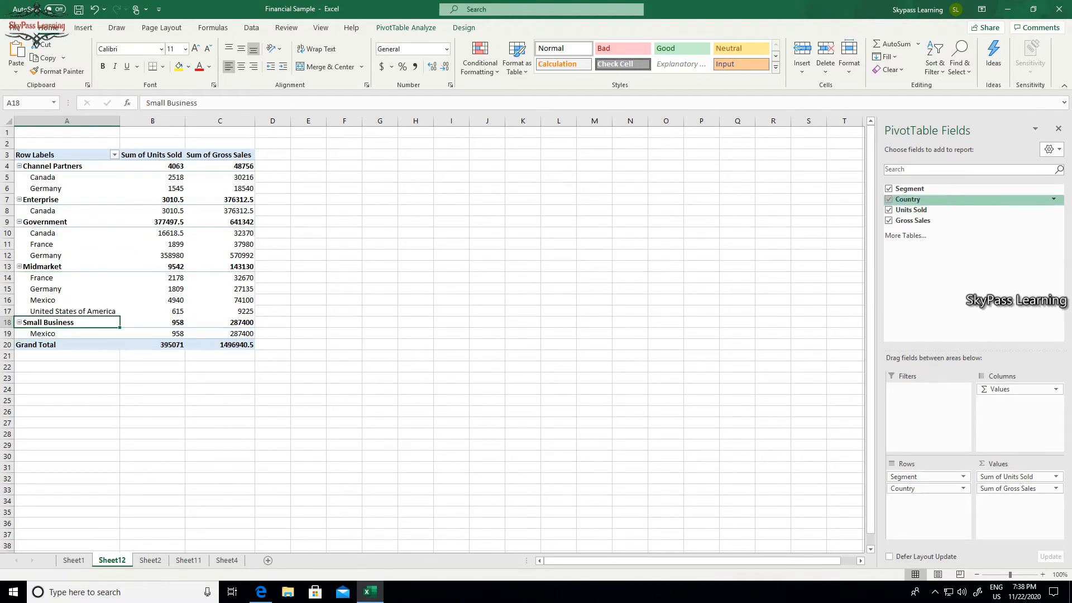
# Remove and restore the Segment field, and do the same with the Country field, keeping Country nested under Segment
pyautogui.click(889, 189)
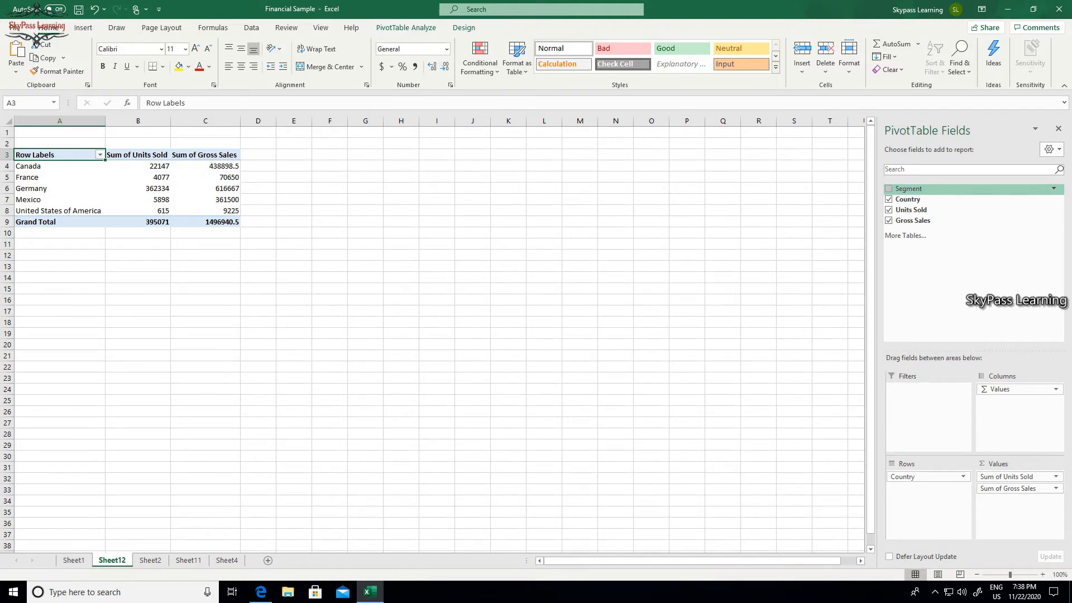
pyautogui.click(889, 189)
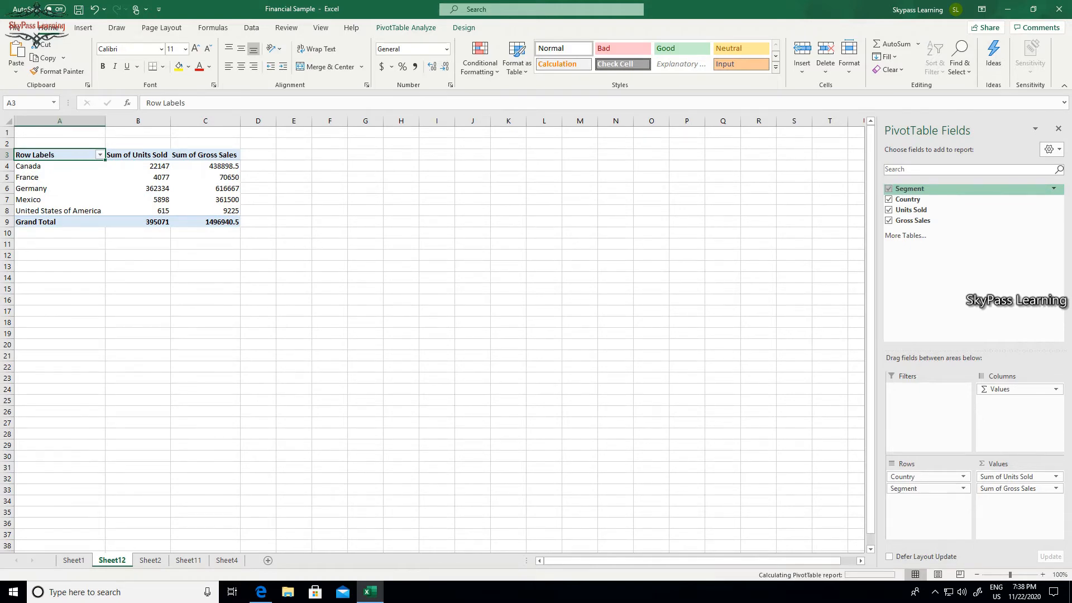
pyautogui.click(889, 199)
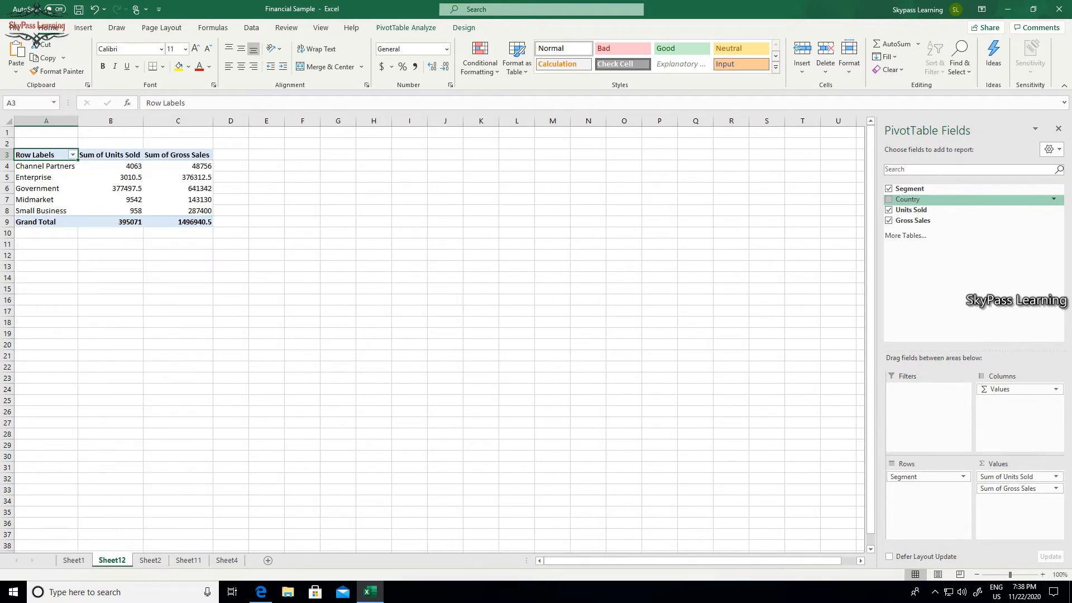
pyautogui.click(888, 200)
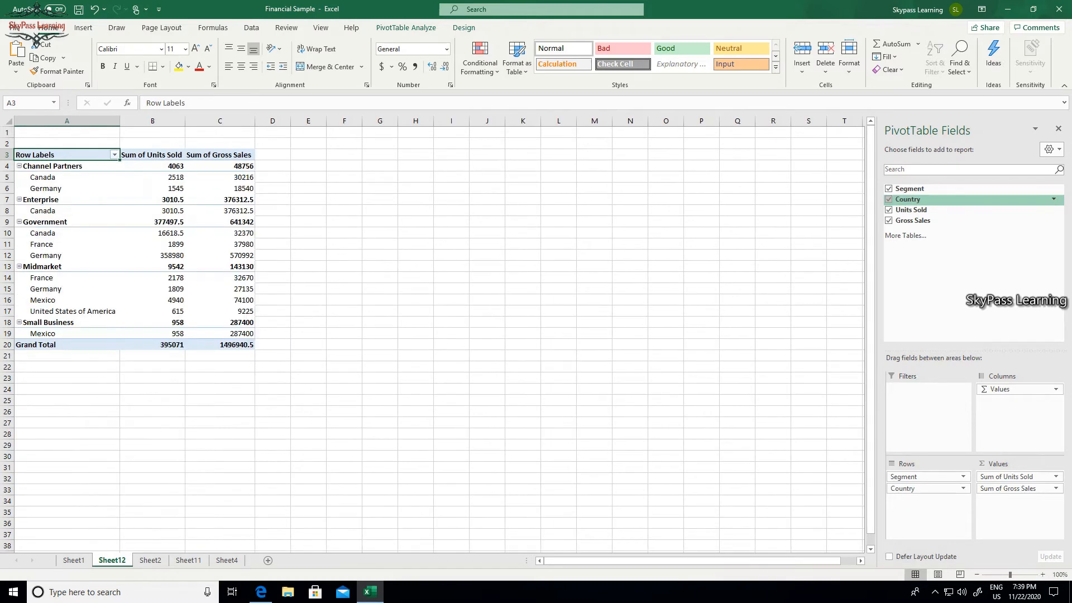
# Remove Units Sold from Sheet12's PivotTable values and add it back after Gross Sales
pyautogui.click(889, 210)
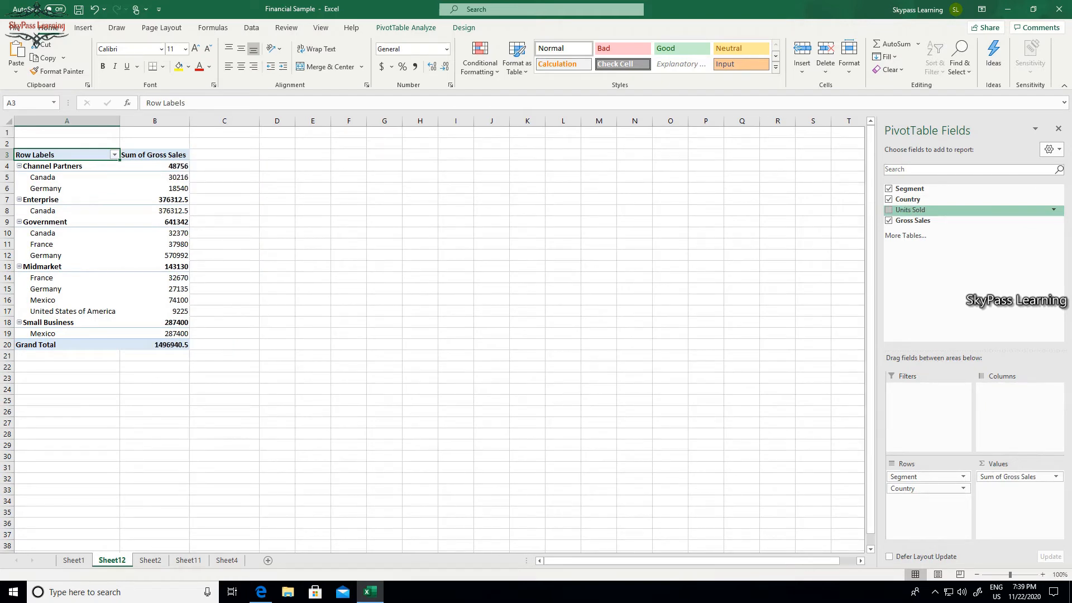
pyautogui.click(888, 210)
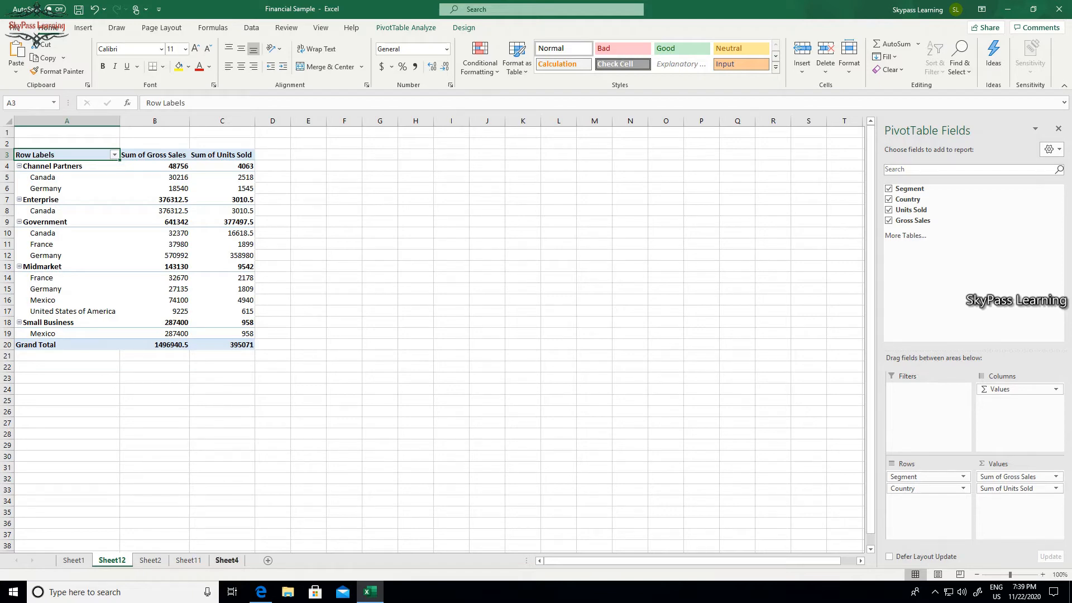
# Create a combined PivotChart and PivotTable on a new worksheet from Sheet4's Country and Units Sold range A1:B6
pyautogui.click(227, 560)
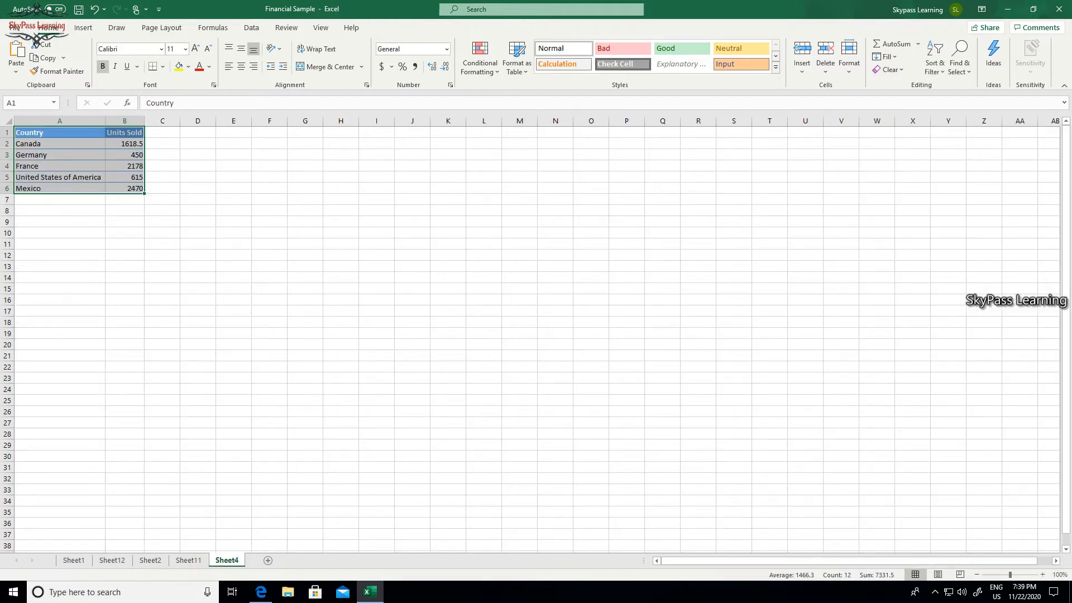
pyautogui.click(83, 27)
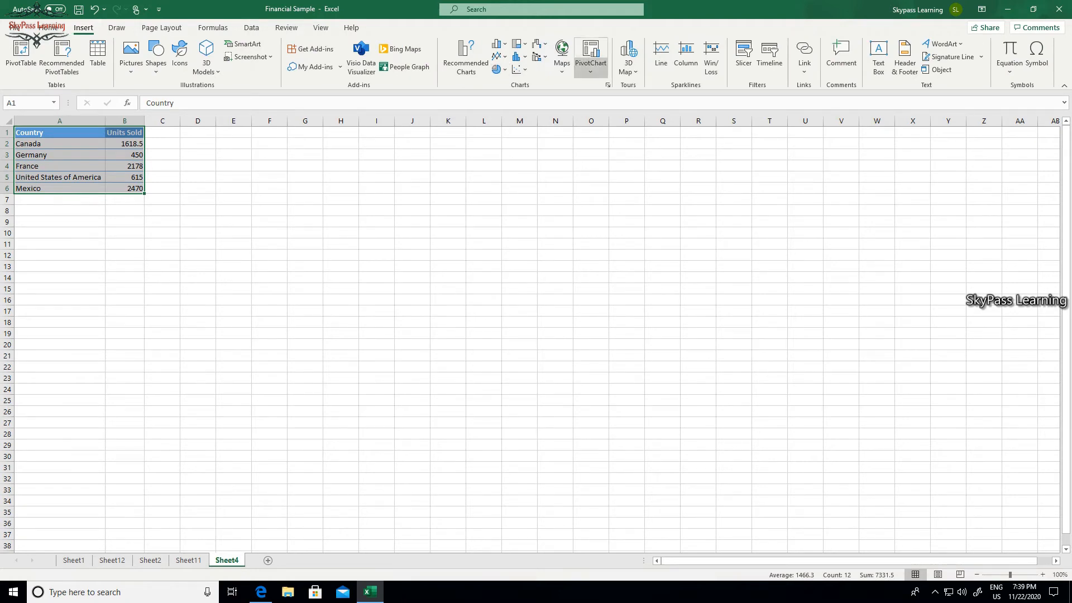
pyautogui.click(591, 67)
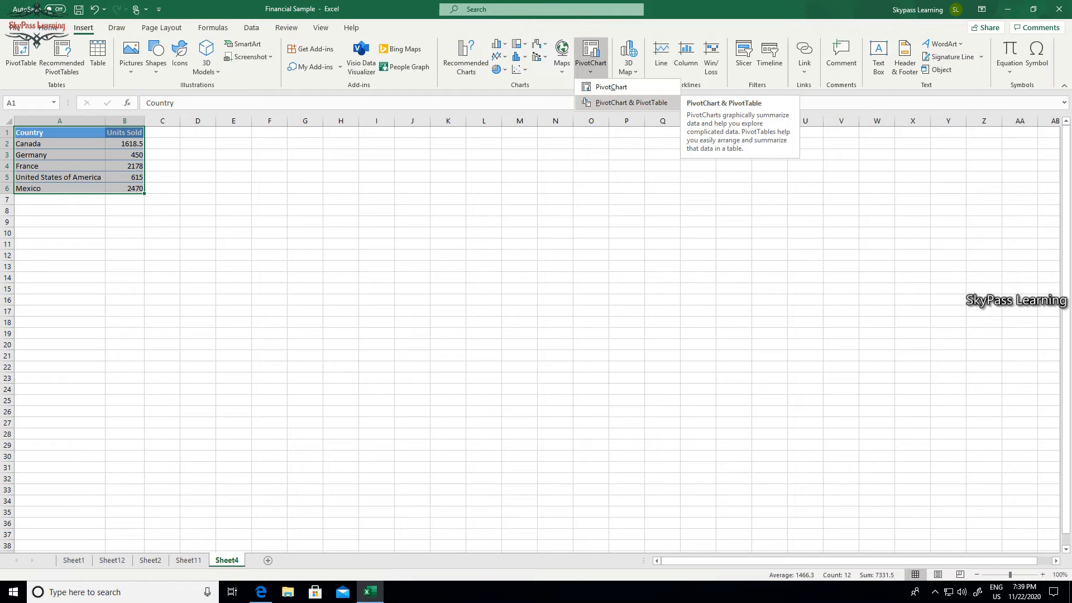
pyautogui.click(632, 102)
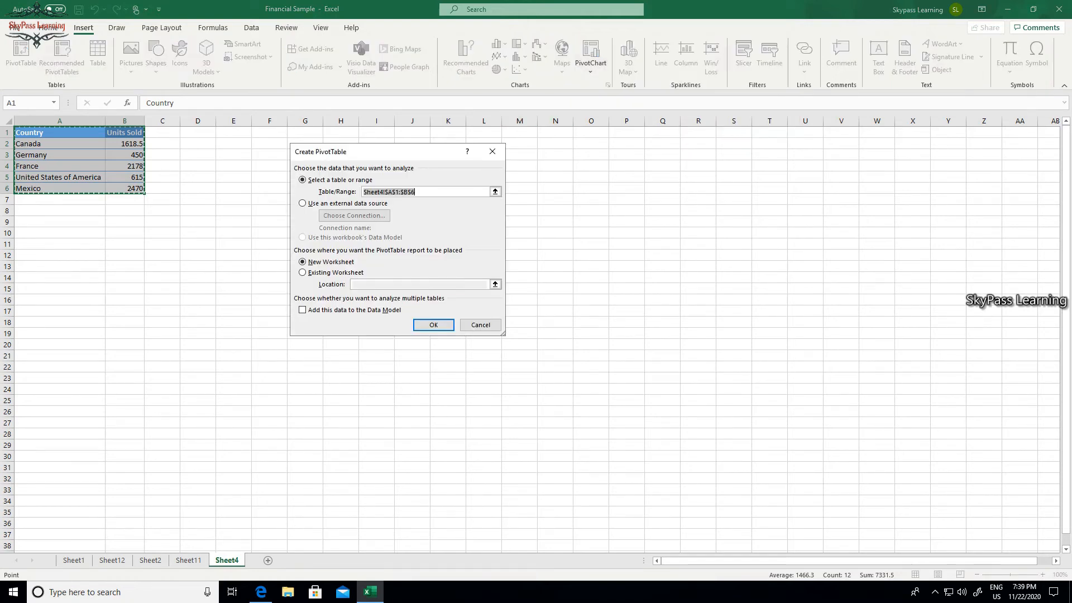
pyautogui.click(433, 325)
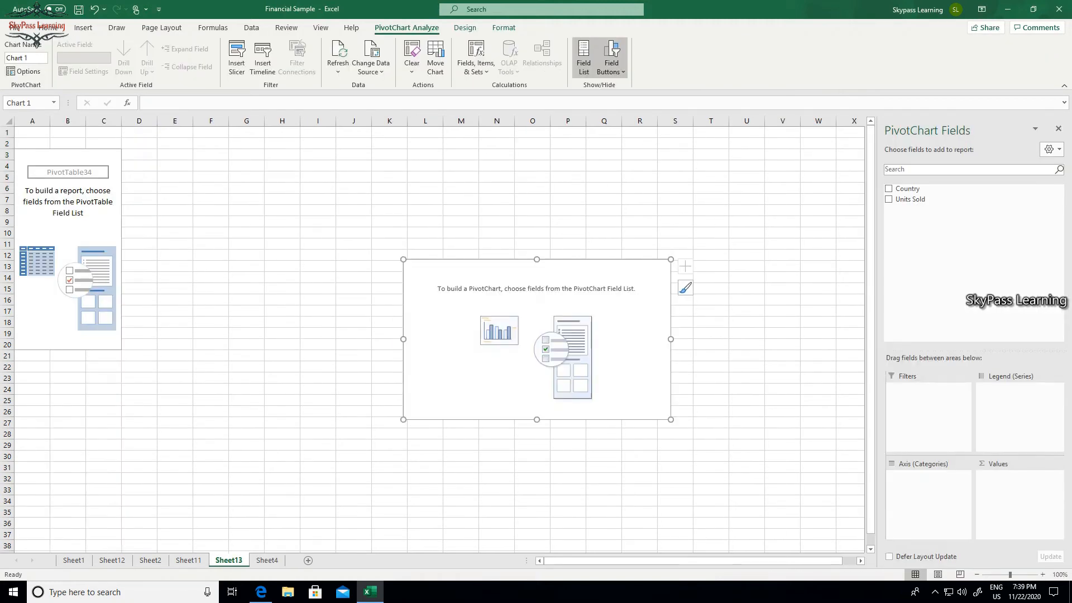
# Chart Units Sold by Country, with Country as the axis category and Units Sold as the summed value
pyautogui.click(889, 189)
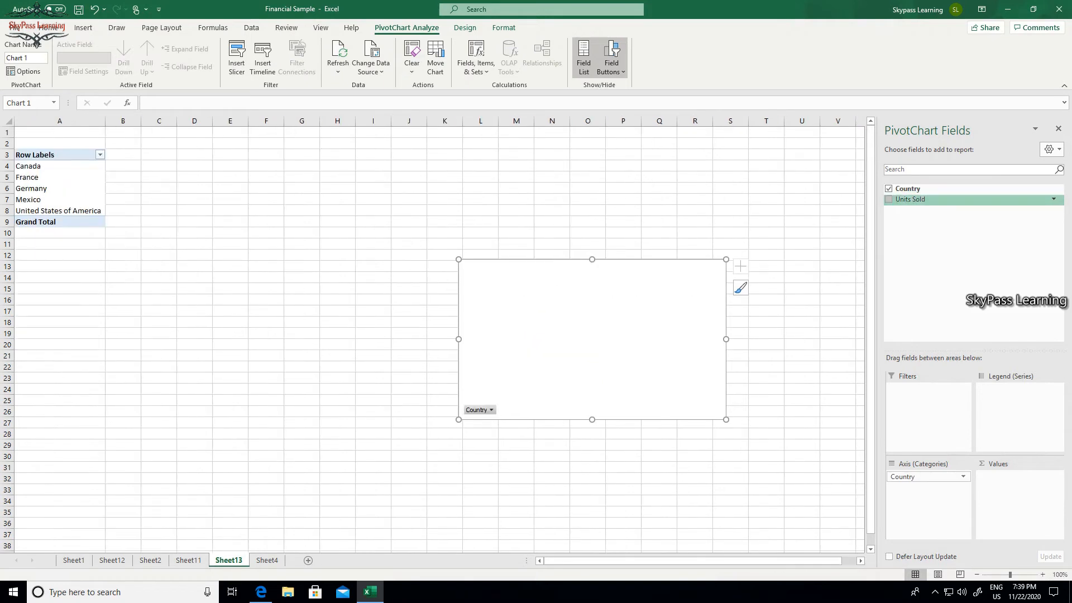
pyautogui.click(889, 200)
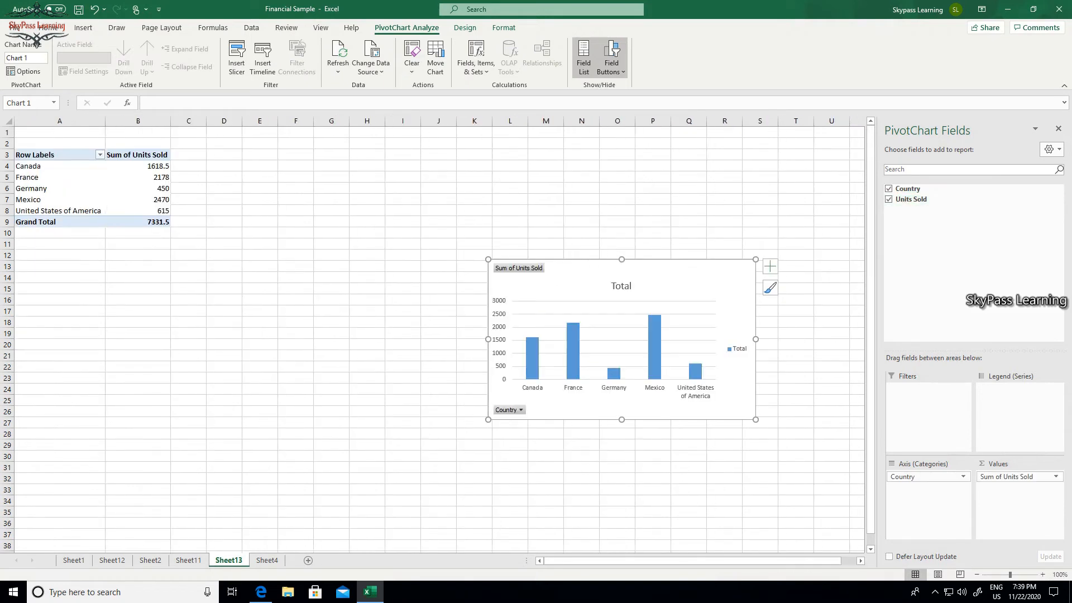
pyautogui.moveTo(135, 165)
# Create a combined PivotChart and PivotTable on a new worksheet from Sheet2's segment and country sales data
pyautogui.click(150, 560)
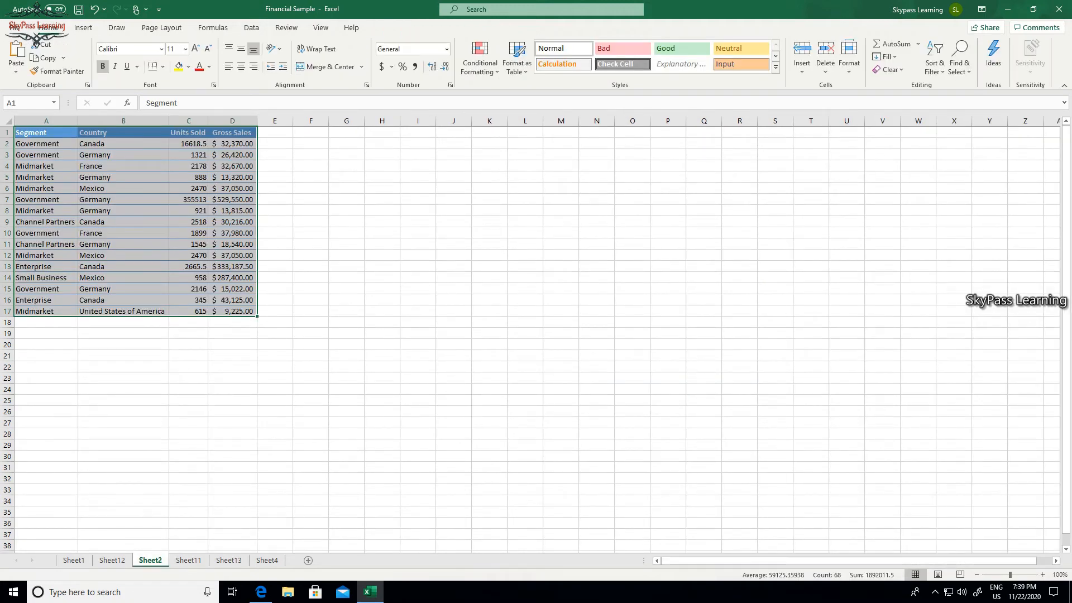
pyautogui.click(84, 28)
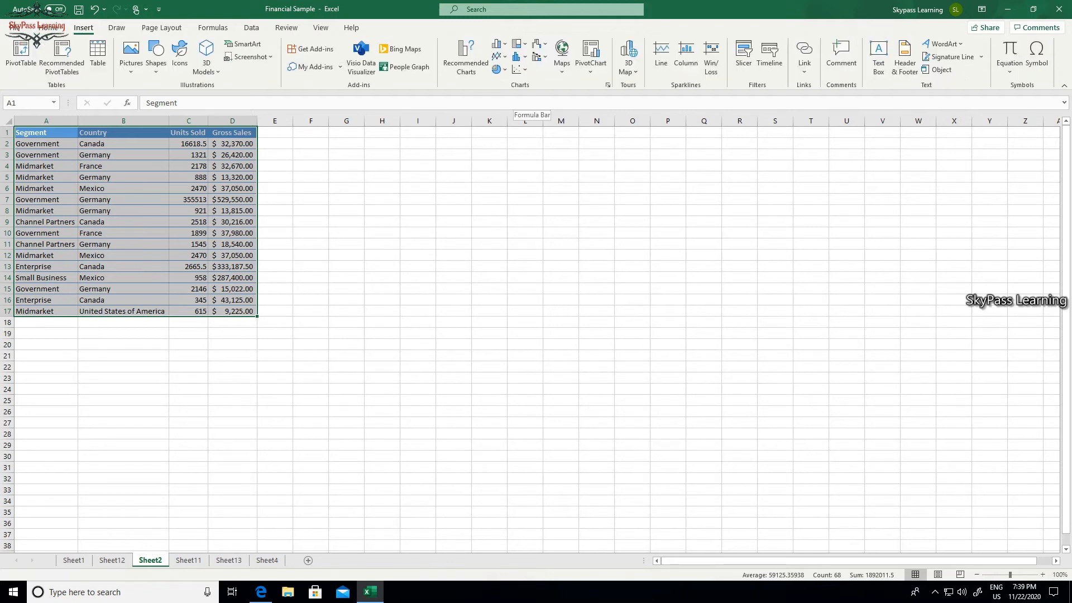
pyautogui.click(591, 66)
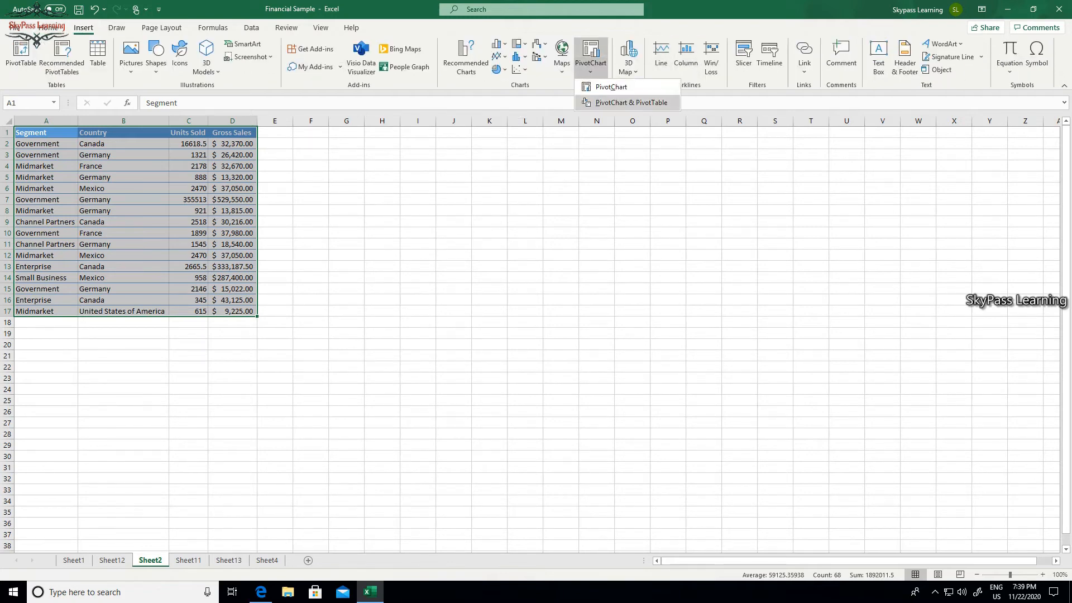
pyautogui.click(631, 102)
pyautogui.press('Return')
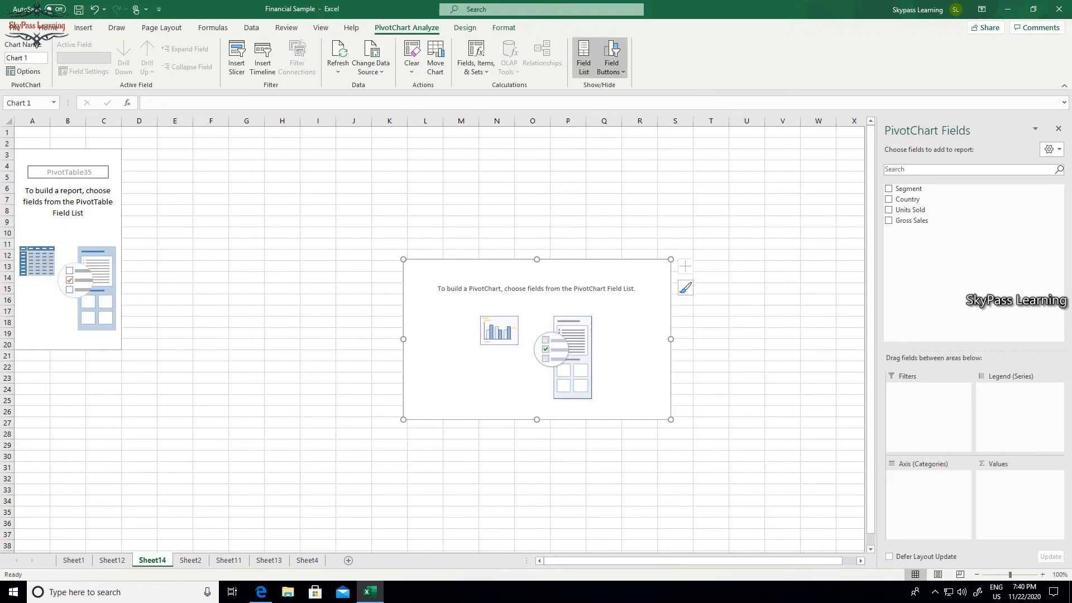
# Add Country, then Segment beneath it, as axis categories of the new PivotChart, and Units Sold as its value
pyautogui.click(888, 200)
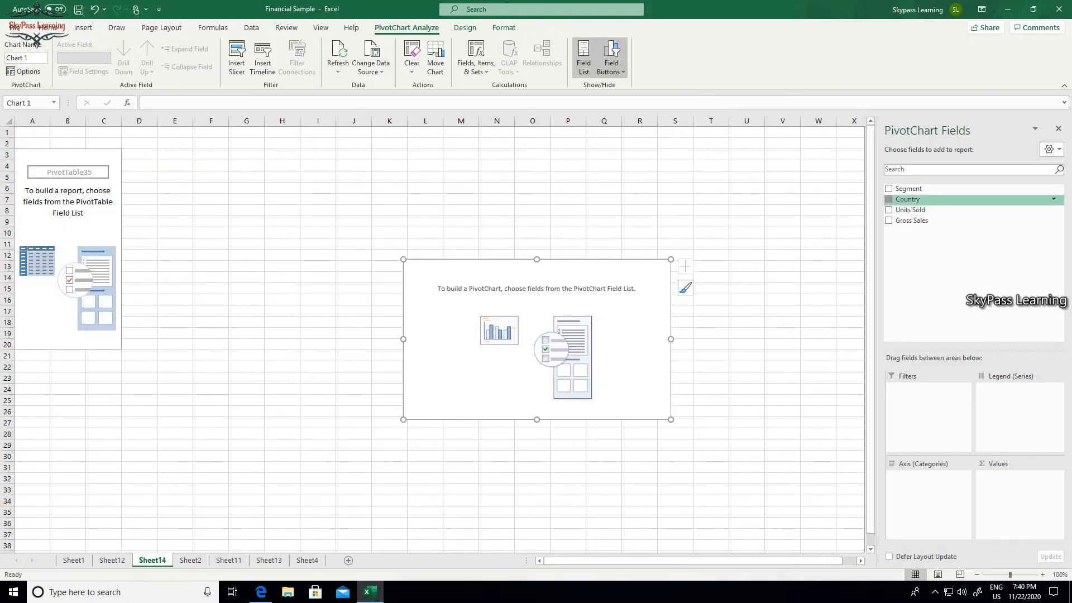
pyautogui.click(888, 189)
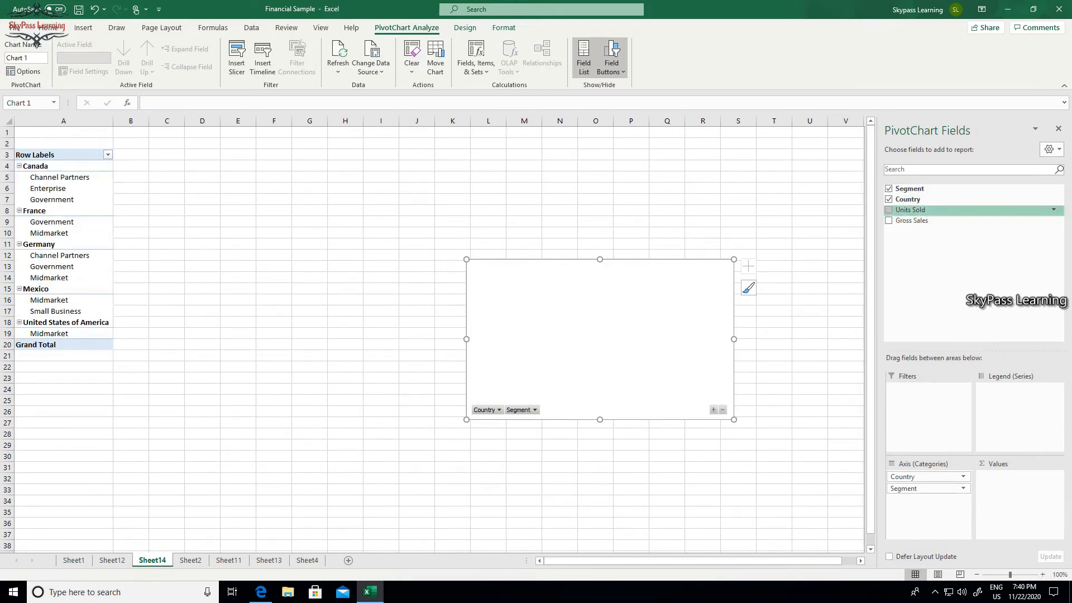
pyautogui.click(889, 210)
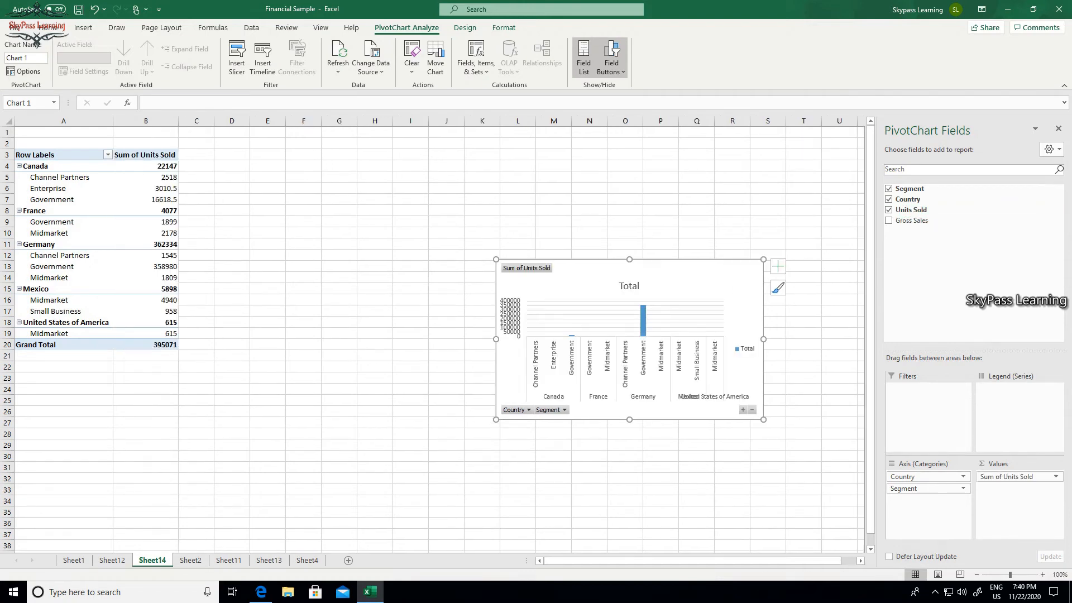
# Add Gross Sales to the PivotChart with Country re-nested under Segment, and enlarge the chart out to column E and down to row 29
pyautogui.click(889, 200)
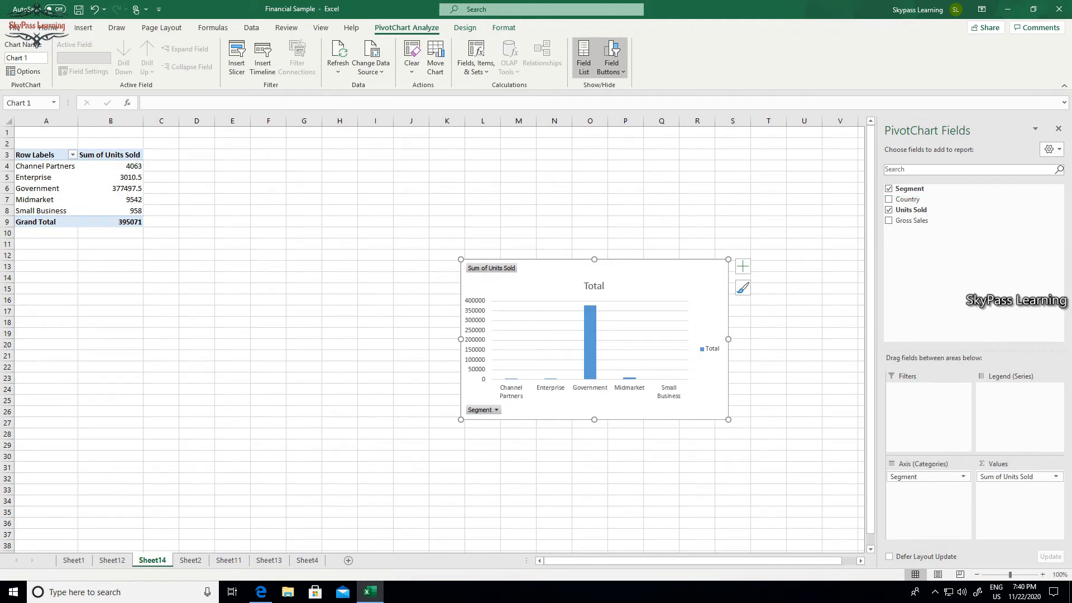
pyautogui.click(888, 221)
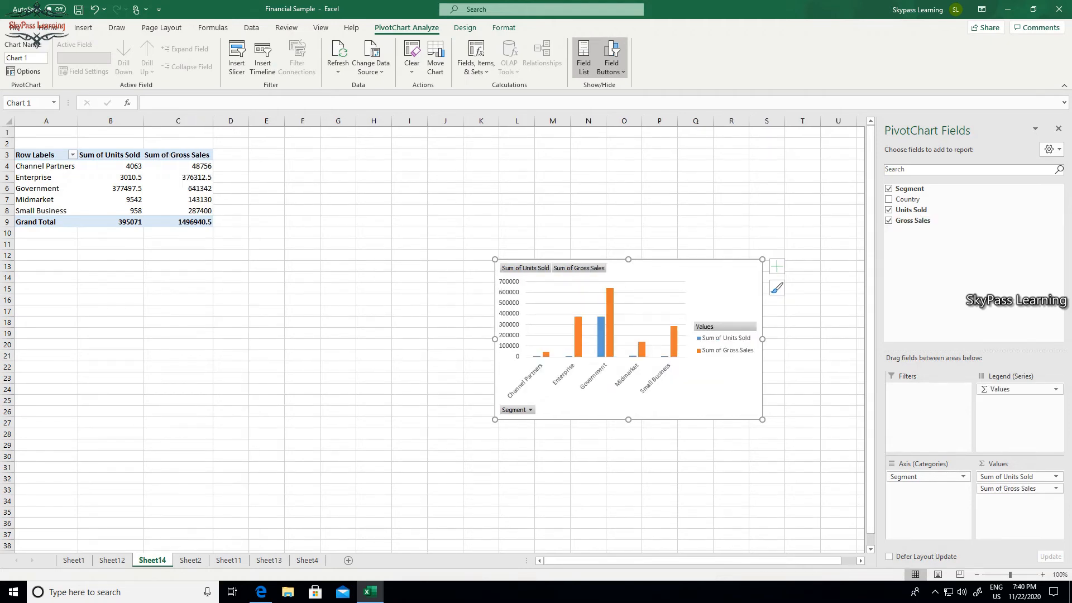
pyautogui.click(889, 200)
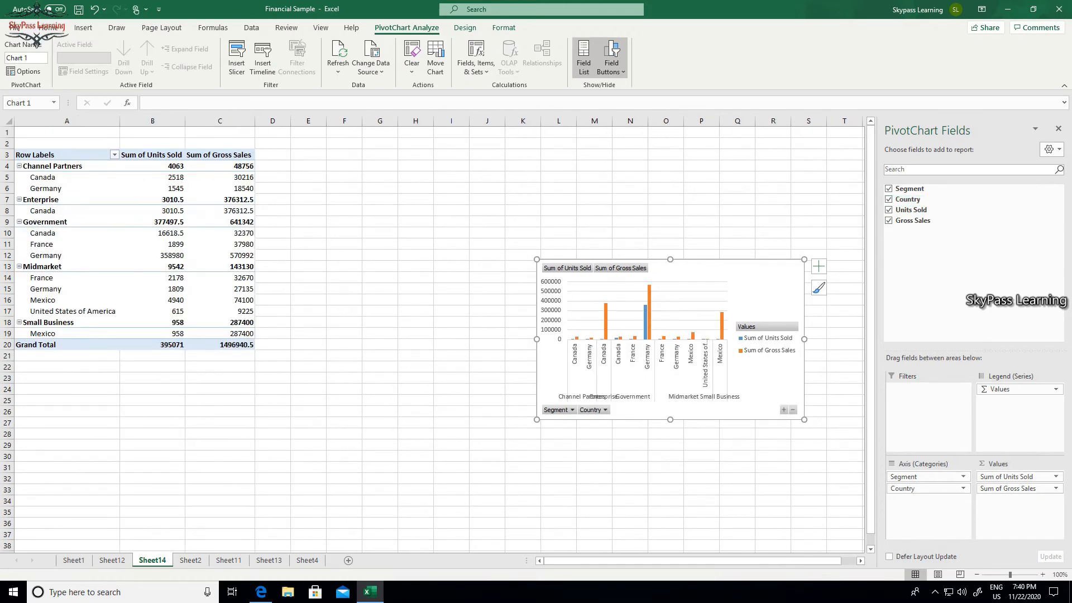
pyautogui.moveTo(537, 420); pyautogui.dragTo(302, 448)
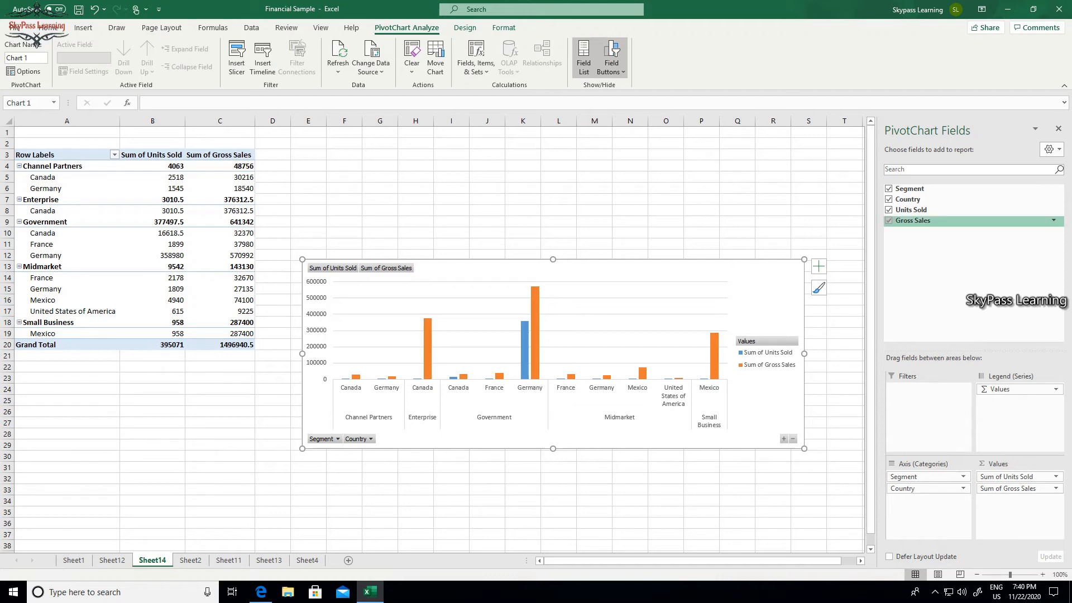
# Remove and restore Gross Sales in the PivotChart, and do the same with Units Sold, leaving Gross Sales first
pyautogui.click(888, 220)
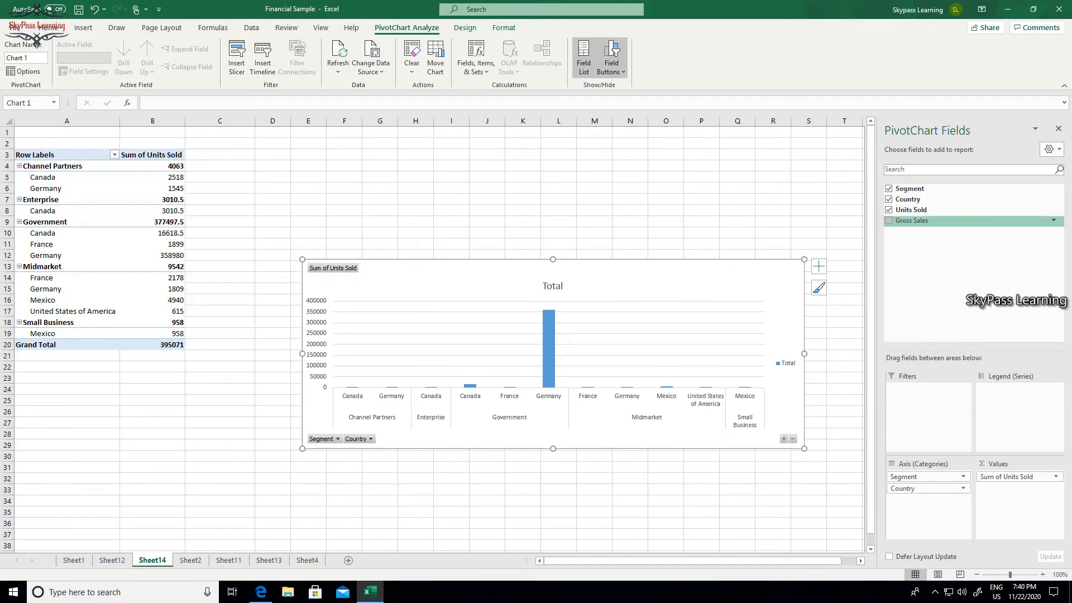
pyautogui.click(888, 221)
pyautogui.click(889, 210)
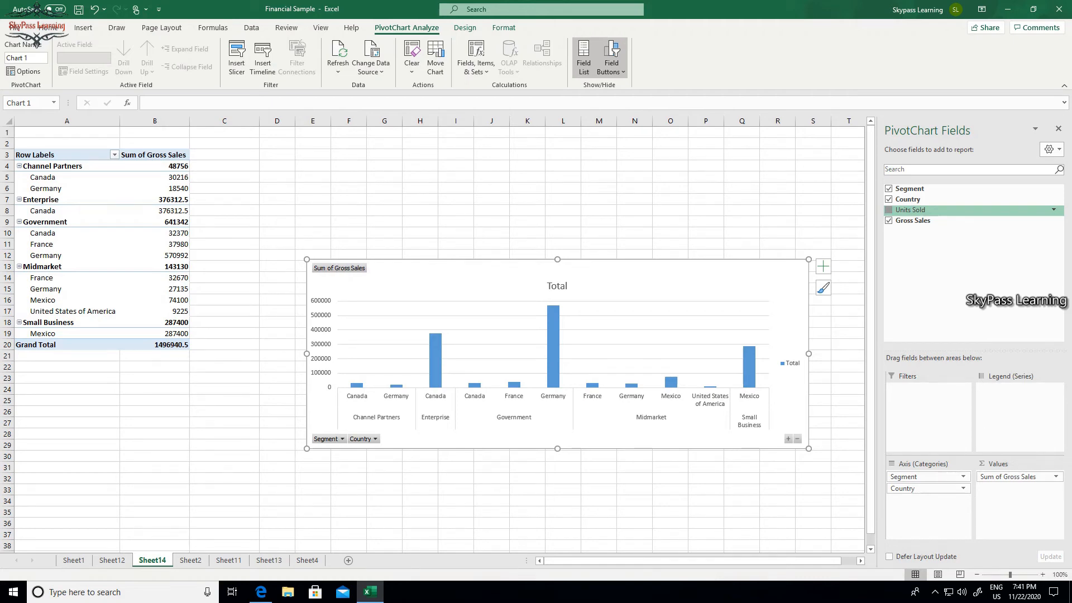
pyautogui.click(889, 210)
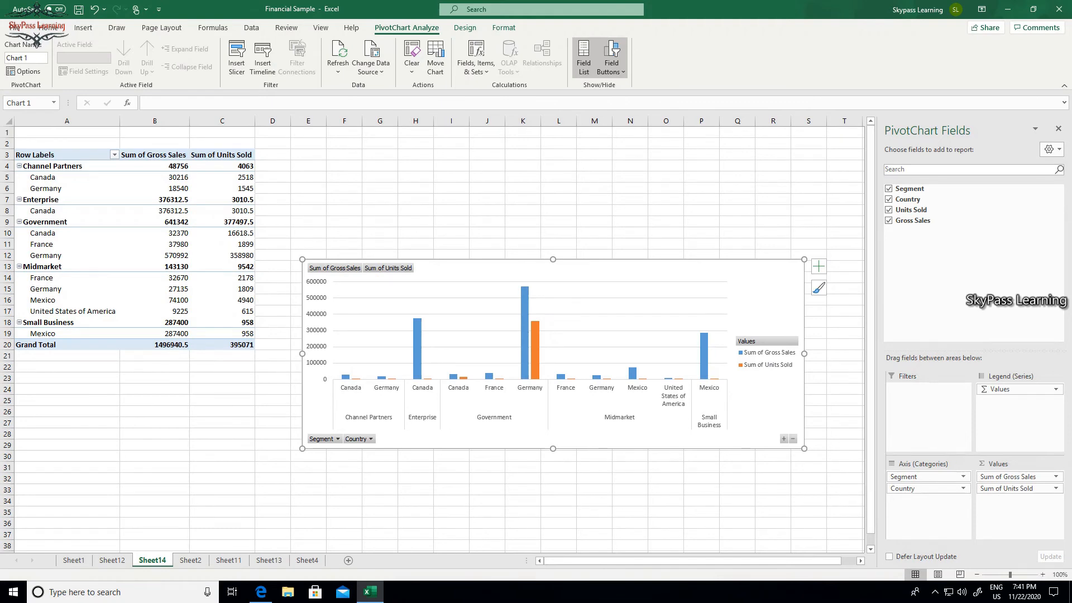
# Look over the PivotChart's layout and format options and its available chart styles and color palettes
pyautogui.rightClick(722, 272)
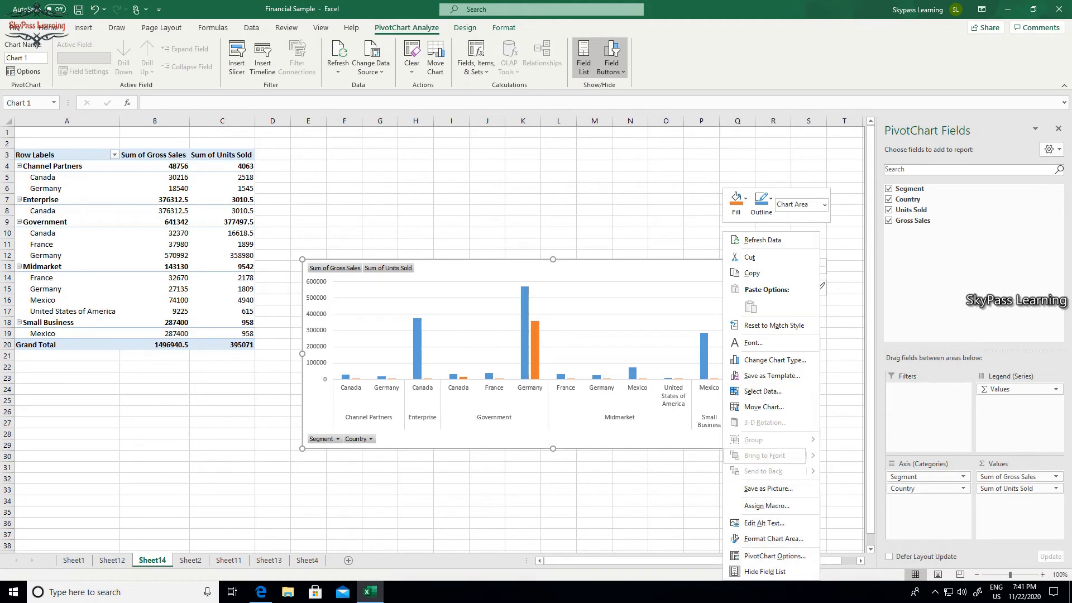
pyautogui.click(775, 556)
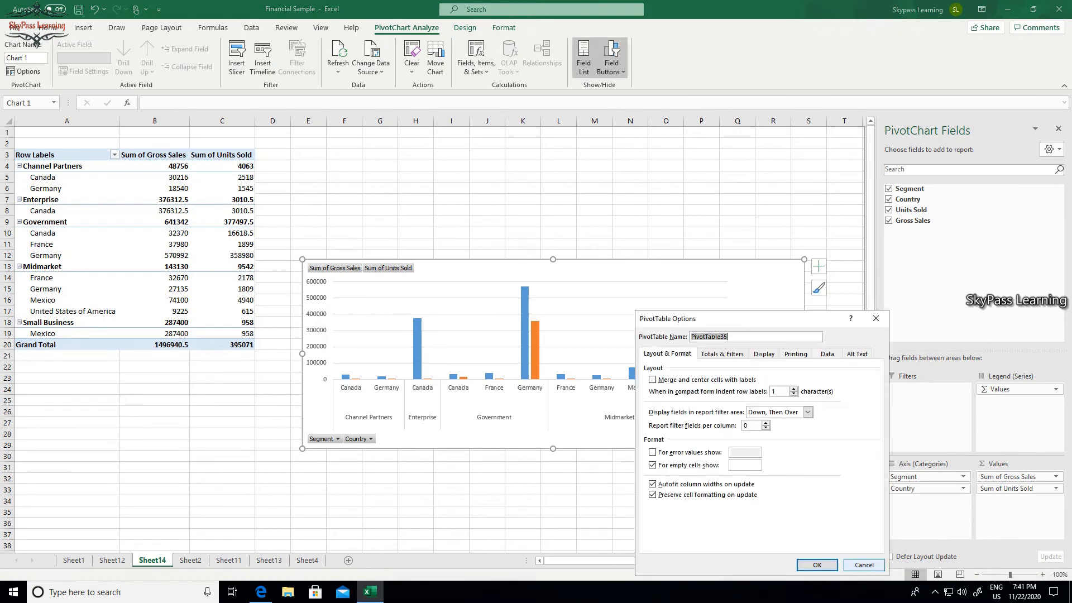
pyautogui.click(864, 565)
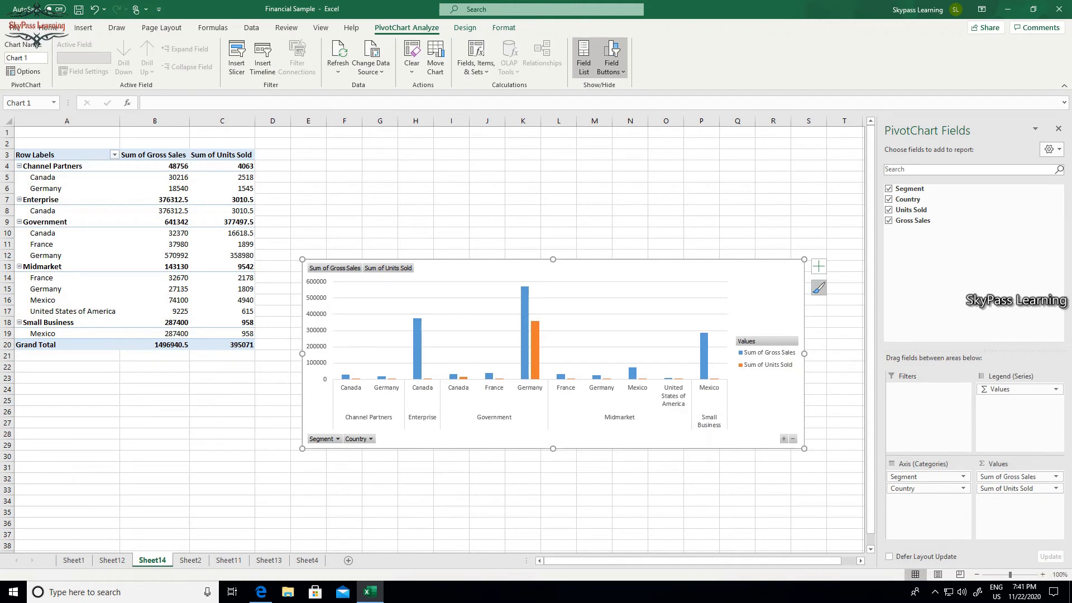
pyautogui.click(819, 288)
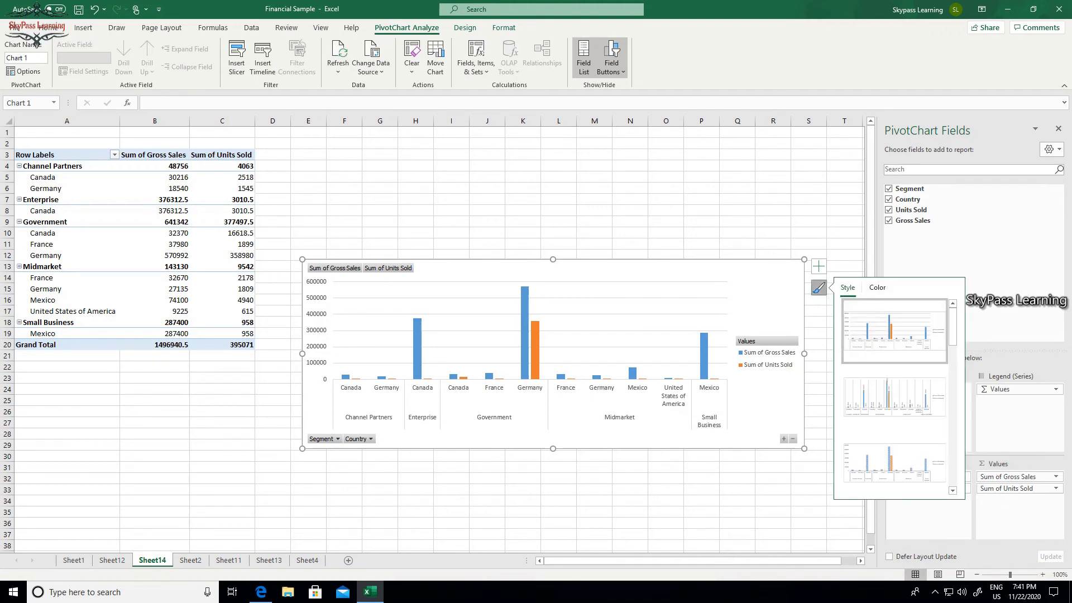
pyautogui.click(877, 287)
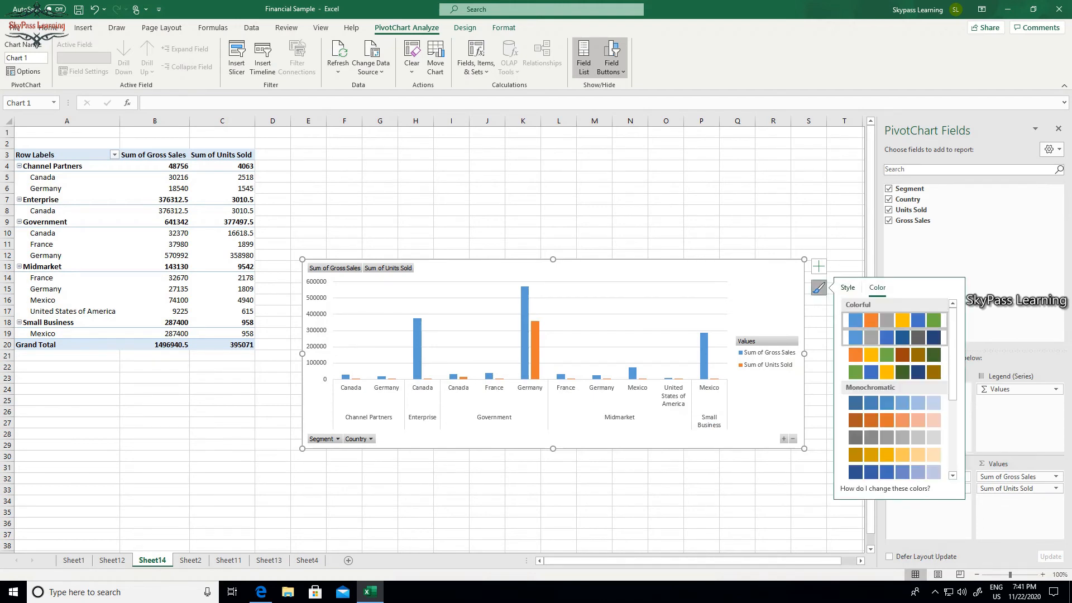
pyautogui.click(848, 287)
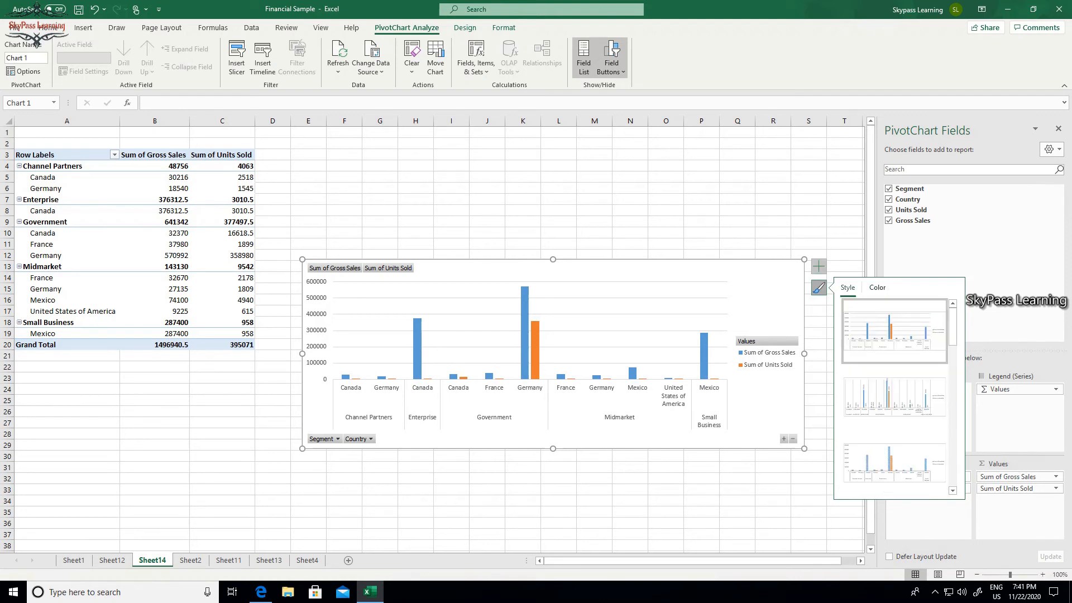
# Show data labels on the PivotChart and enlarge it up to row 6 and out to column T
pyautogui.click(819, 266)
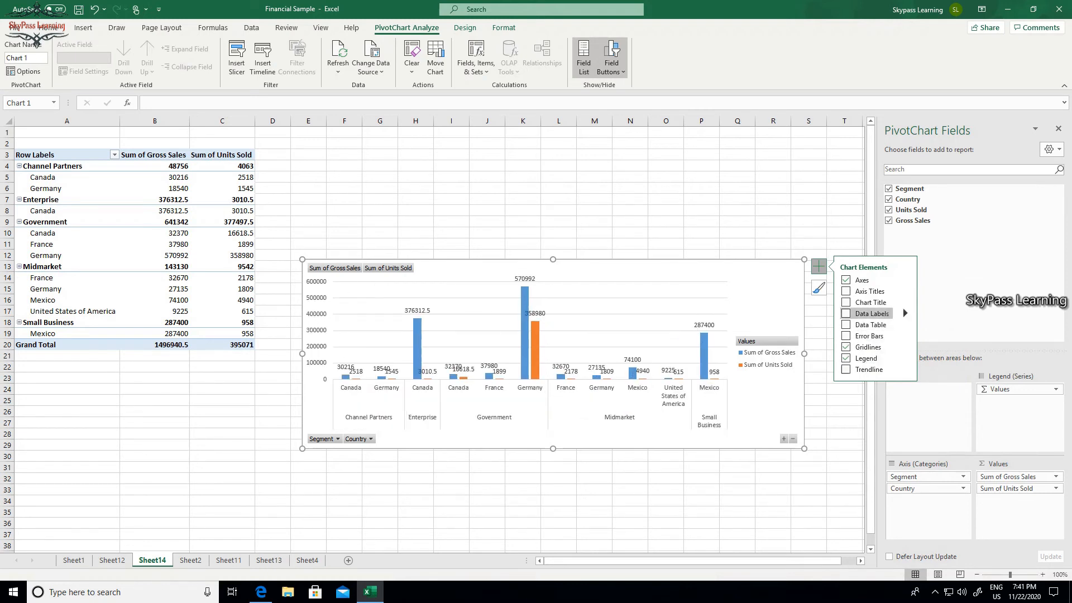
pyautogui.click(846, 313)
pyautogui.moveTo(553, 259); pyautogui.dragTo(553, 189)
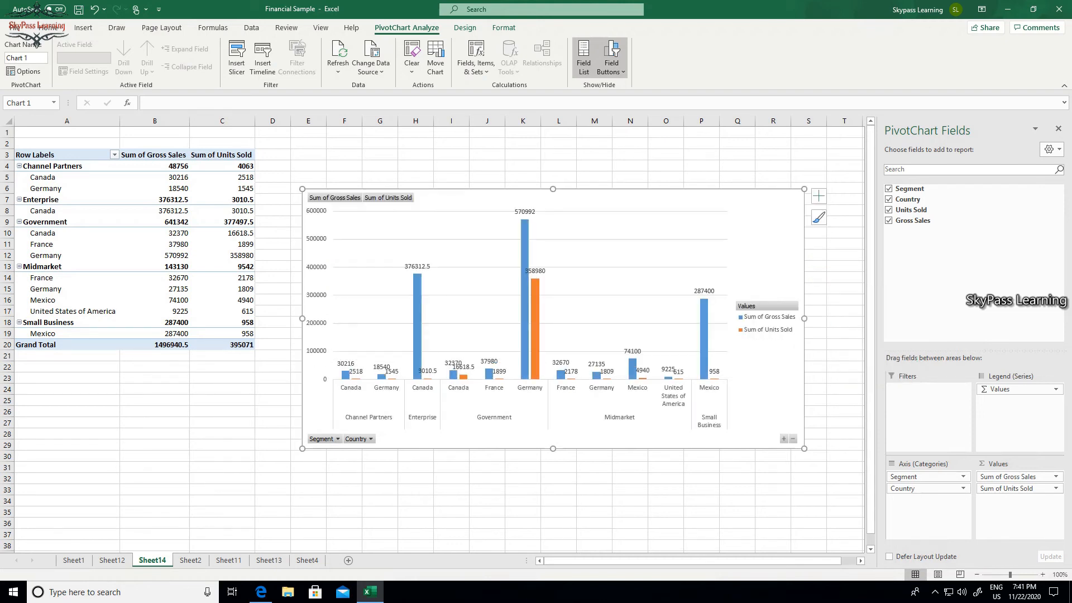
pyautogui.moveTo(804, 318); pyautogui.dragTo(843, 318)
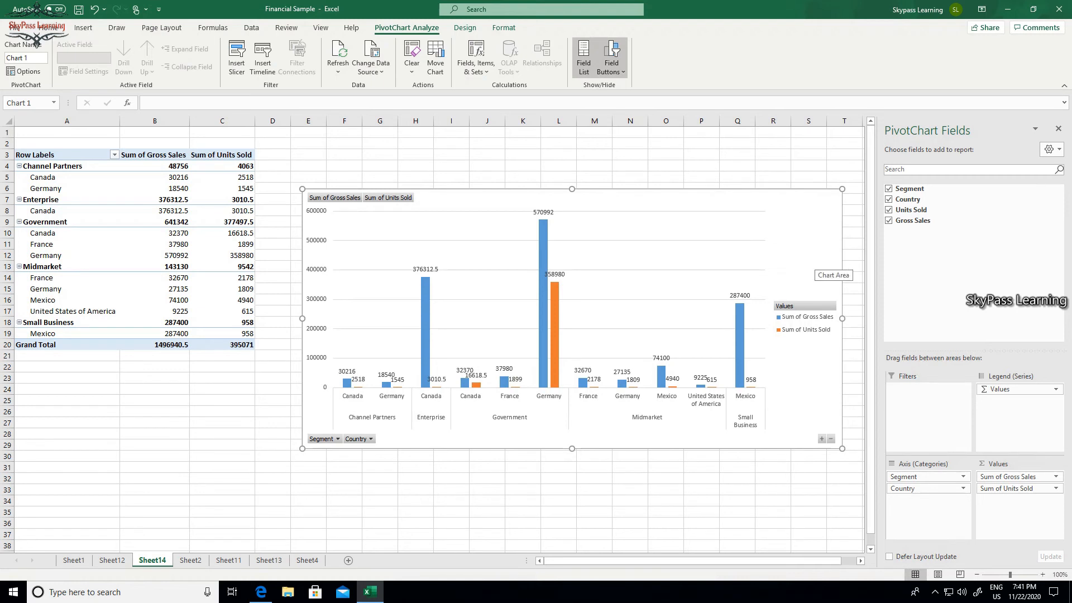
pyautogui.rightClick(814, 267)
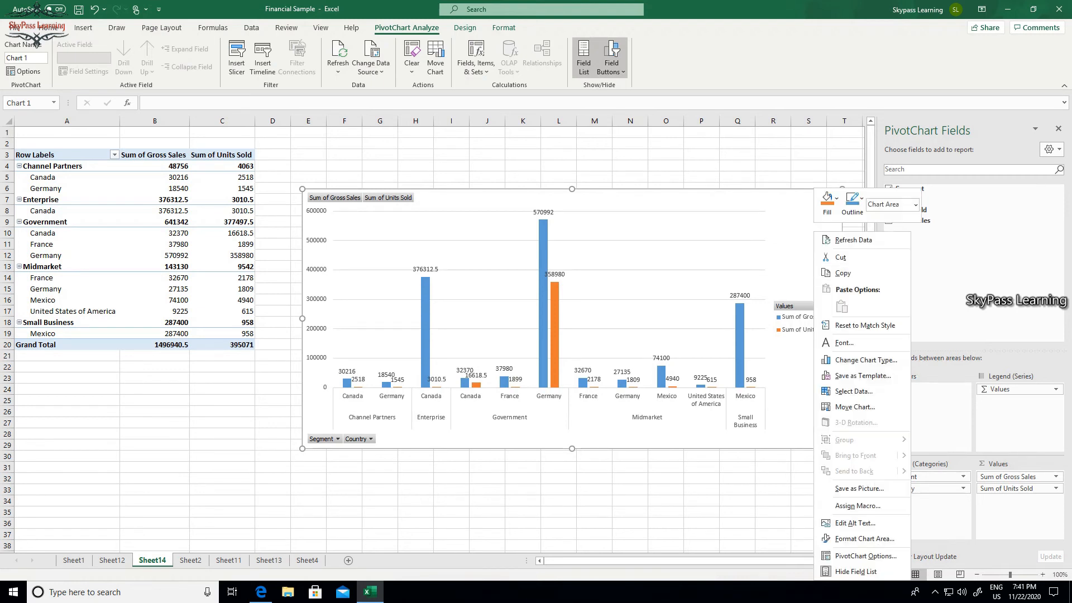
pyautogui.press('Escape')
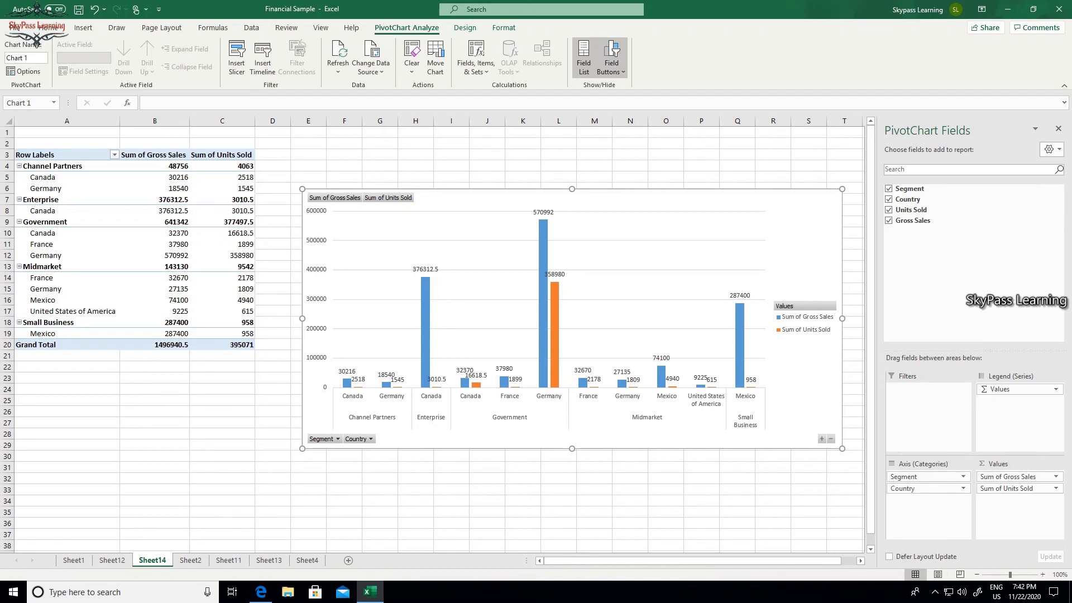
# Look through the source data and pivot report sheets from Sheet2 to Sheet4, and back through Sheet14 to Sheet12
pyautogui.click(190, 560)
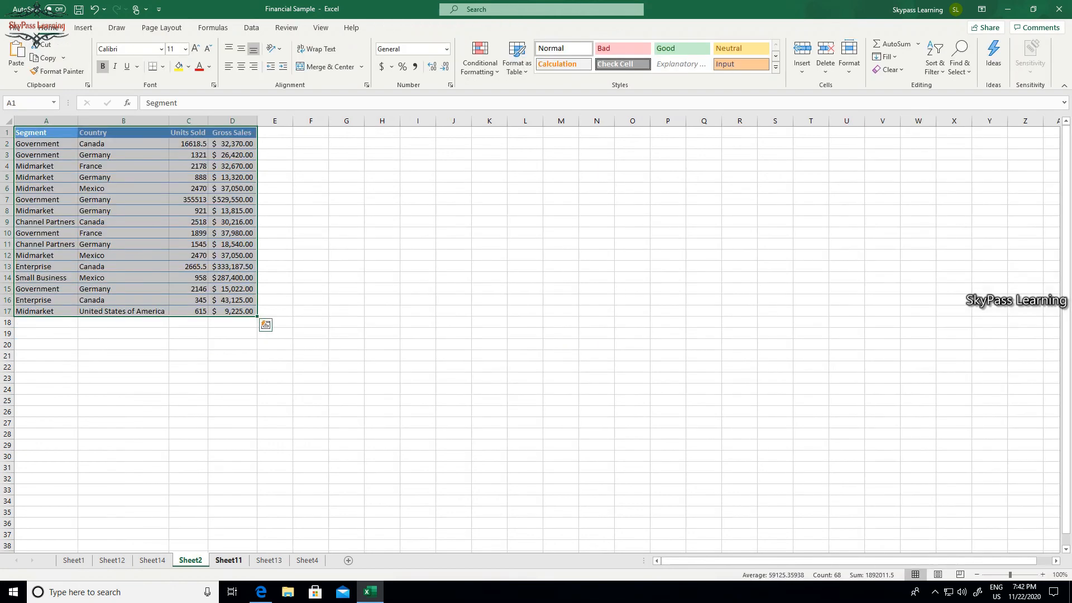
pyautogui.click(229, 561)
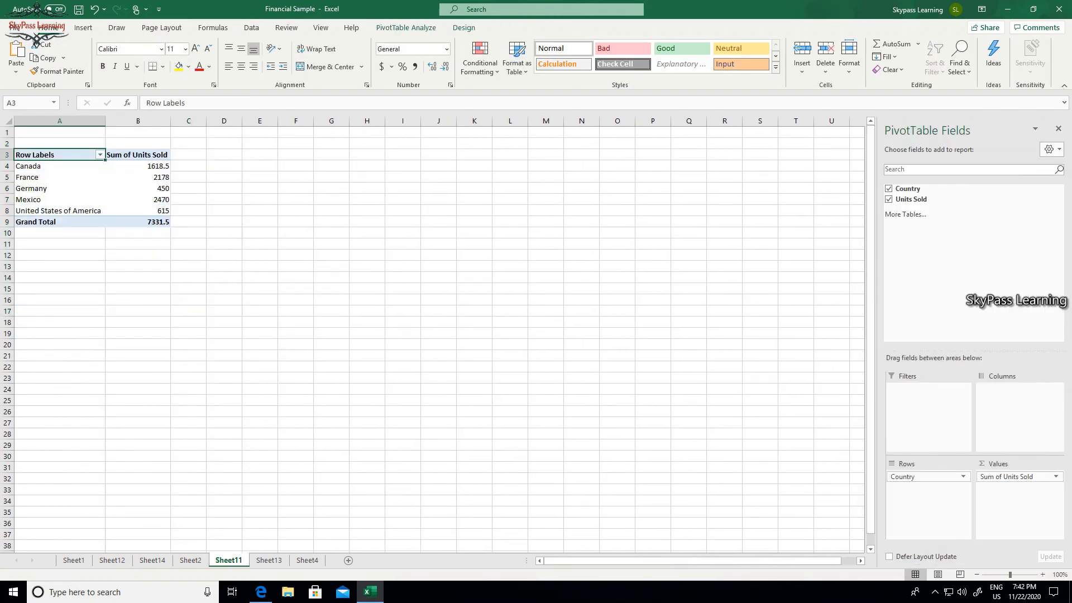
pyautogui.hotkey('ctrl', 'pagedown')
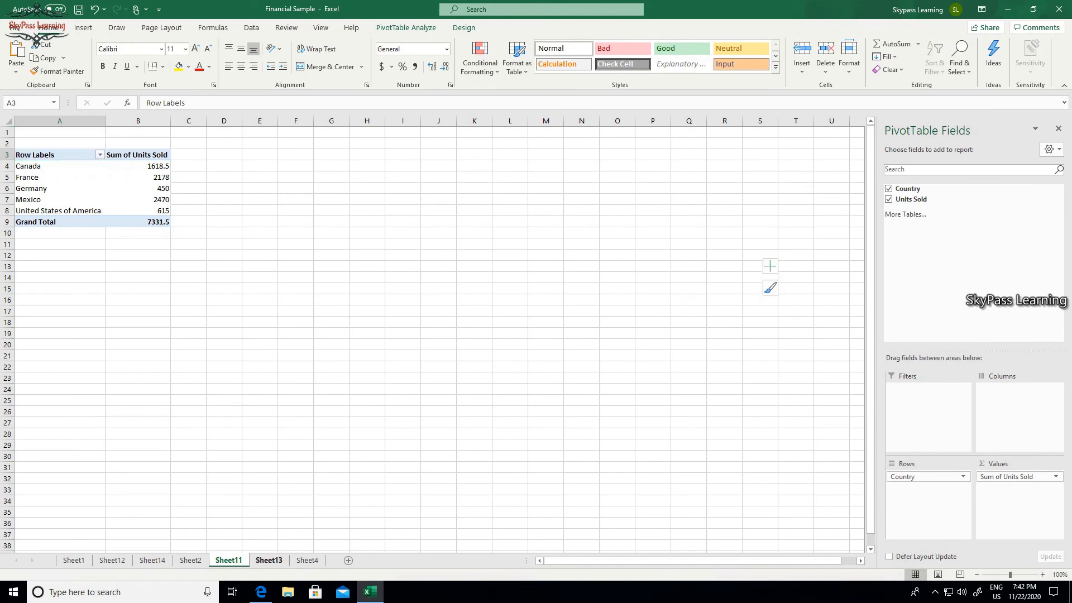
pyautogui.hotkey('ctrl', 'pagedown')
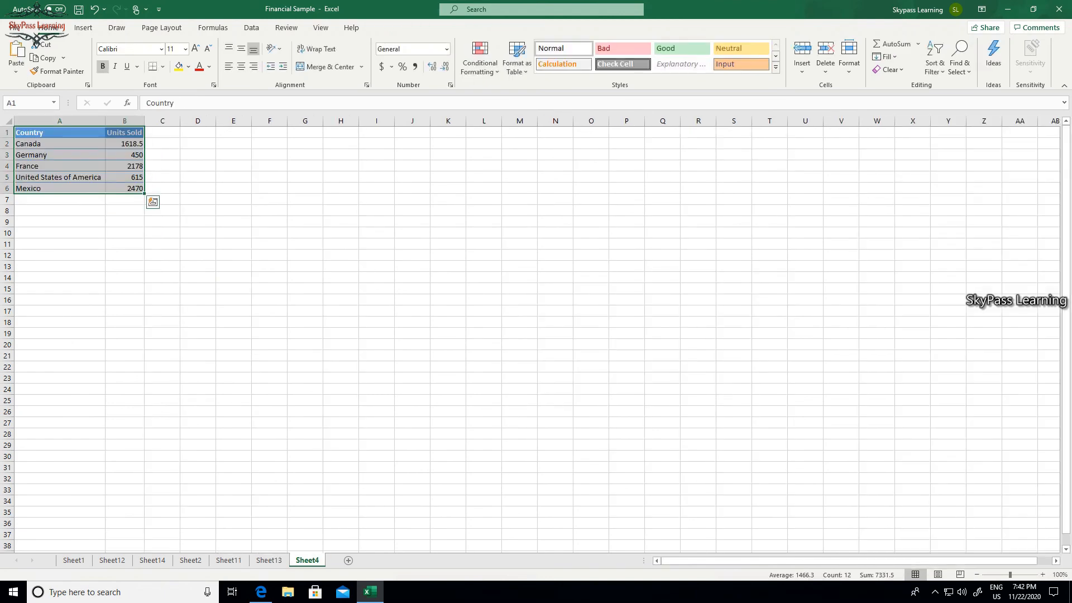
pyautogui.hotkey('ctrl', 'pageup')
pyautogui.hotkey('ctrl', 'pageup')
pyautogui.hotkey('ctrl', 'pageup')
pyautogui.hotkey('ctrl', 'pageup')
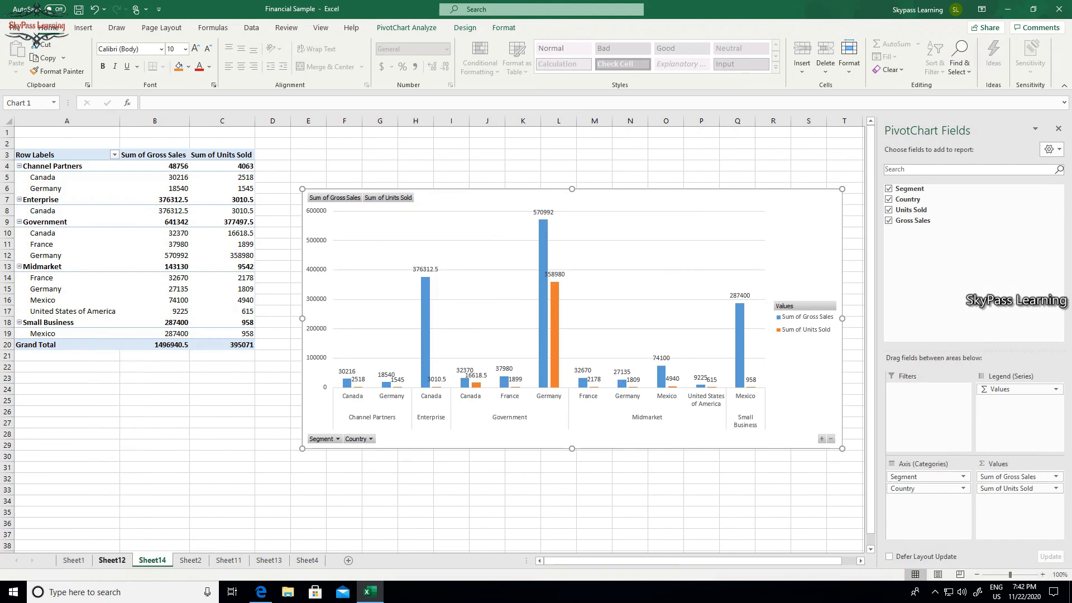
pyautogui.hotkey('ctrl', 'pageup')
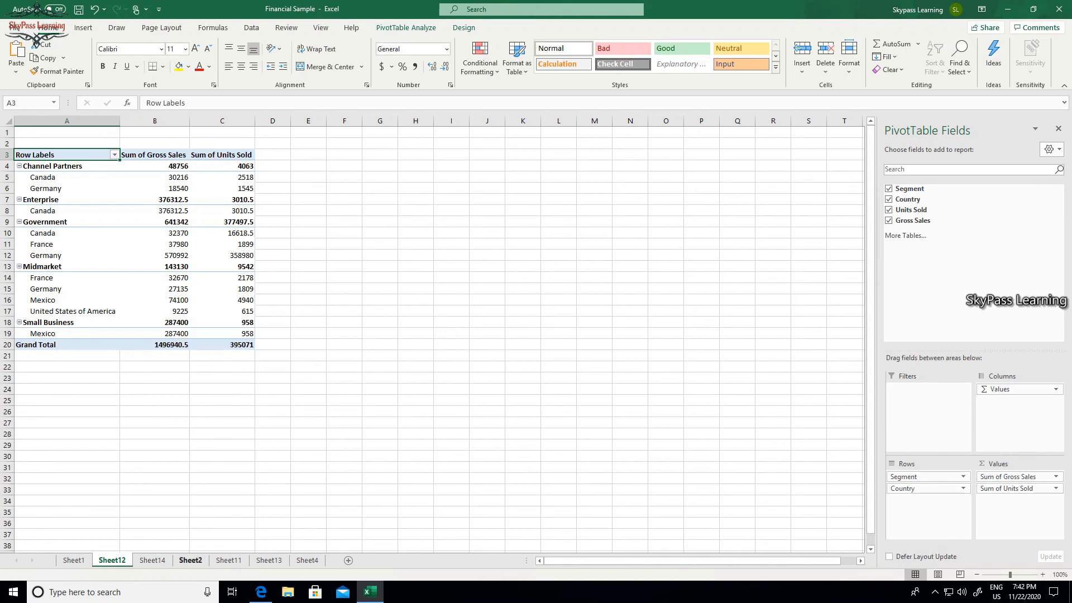
# Show the PivotChart insertion options for the selected Segment, Country, Units Sold and Gross Sales data on Sheet2
pyautogui.click(191, 560)
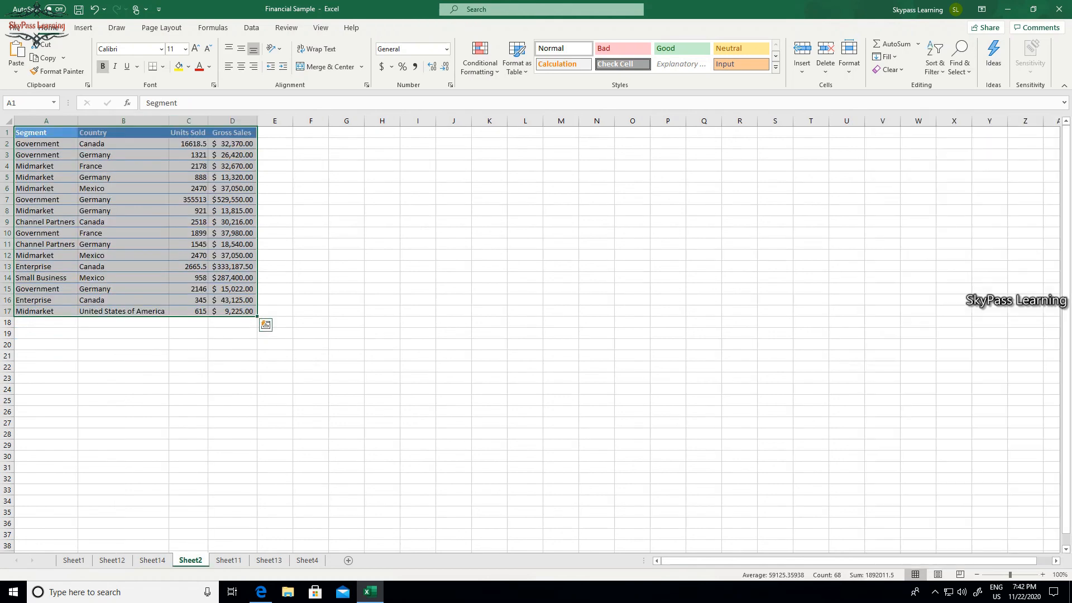
pyautogui.click(84, 27)
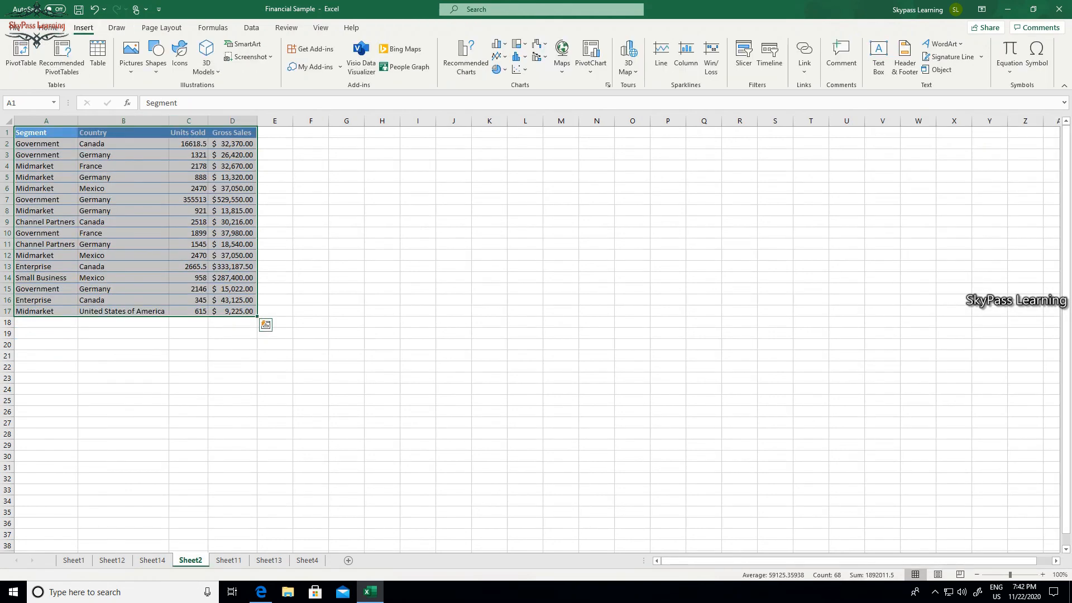
pyautogui.click(591, 56)
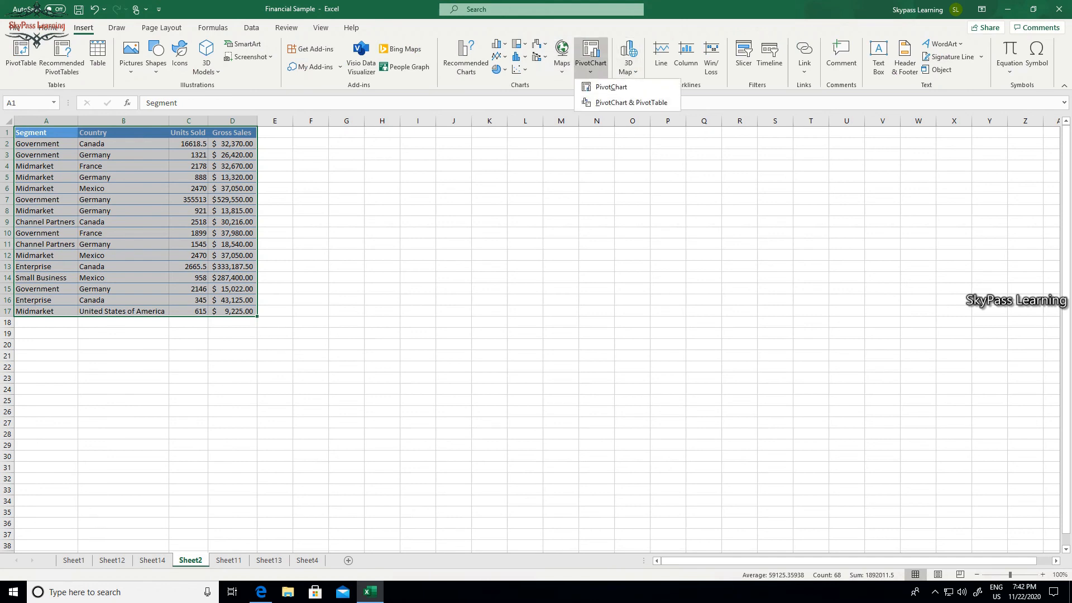